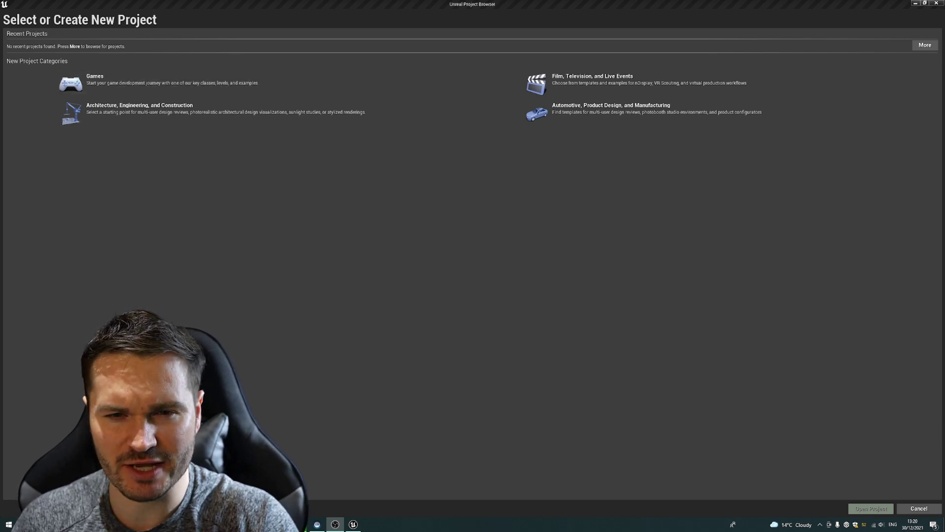
# Start a new project in the Games category using the Virtual Reality template.
pyautogui.click(106, 84)
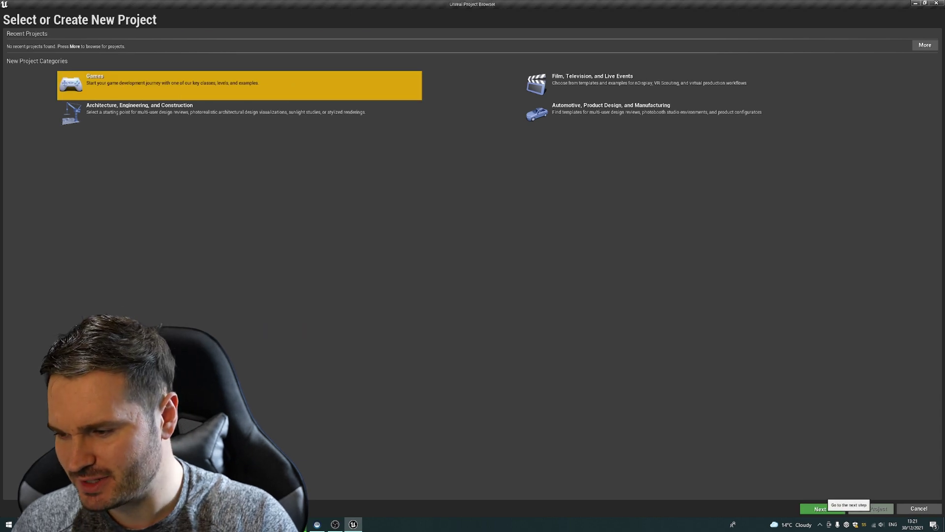
pyautogui.click(821, 508)
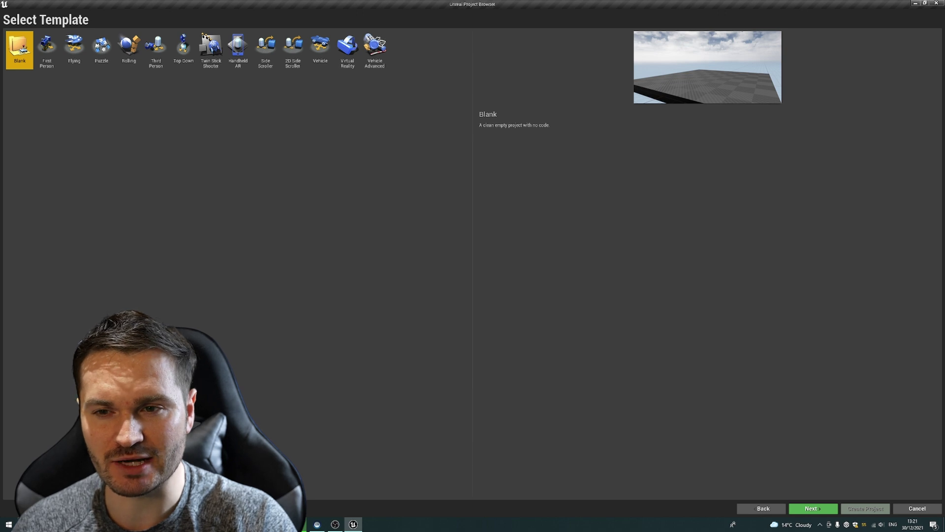
pyautogui.click(348, 50)
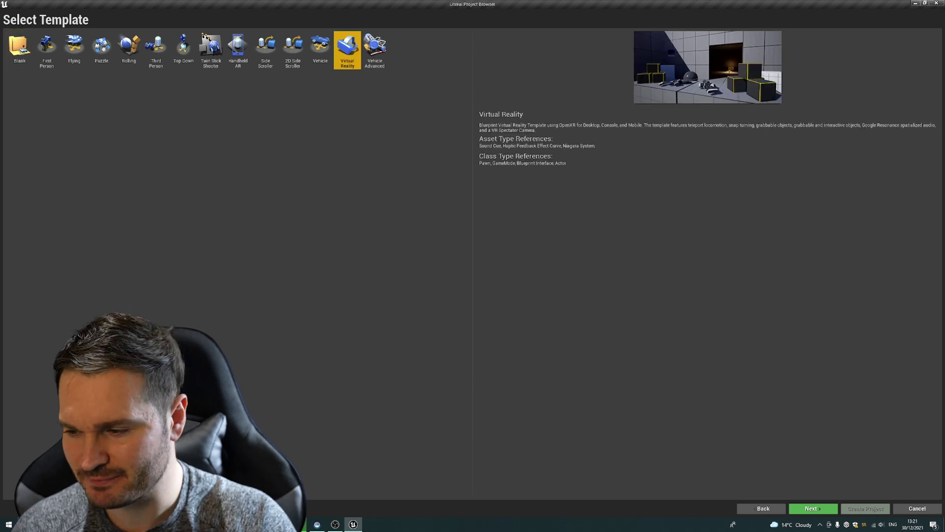
pyautogui.click(813, 508)
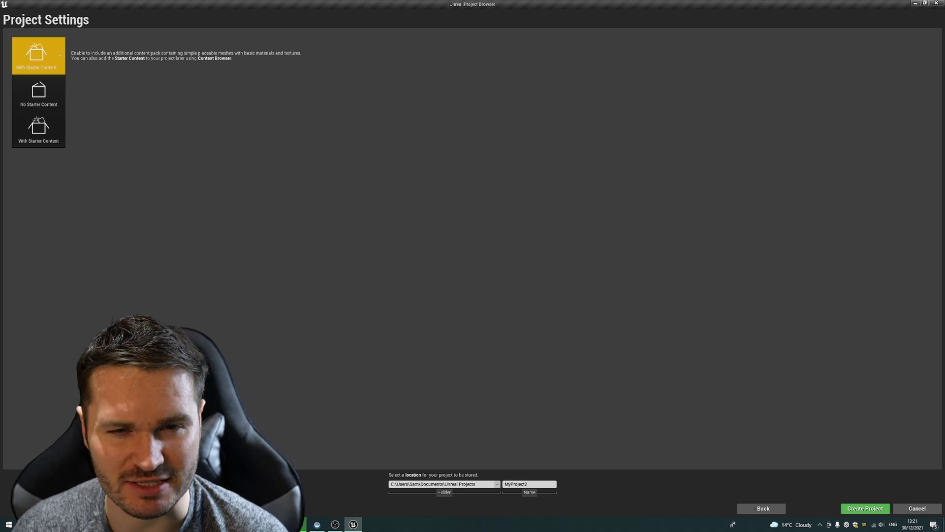
# Include the starter content, name the project BoobiesOfDoom, and create it.
pyautogui.click(38, 129)
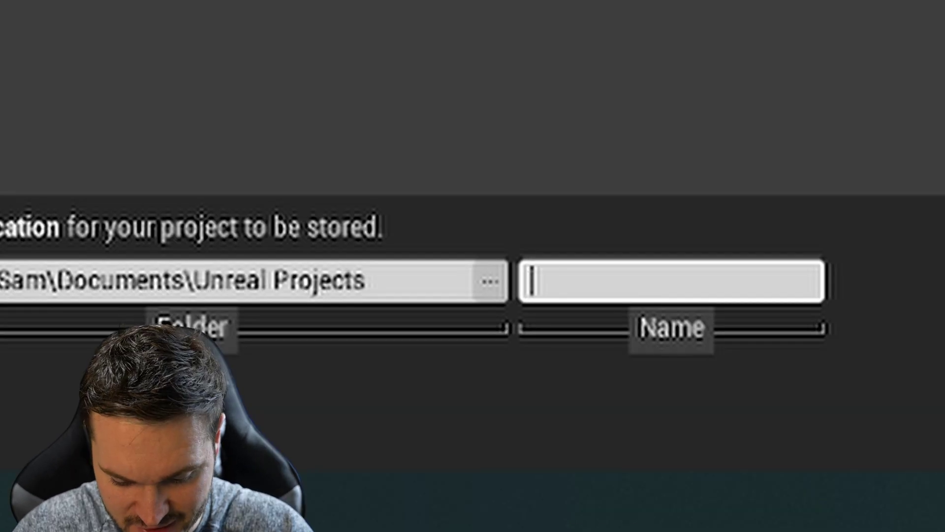
pyautogui.write('BoobiesOfDoo')
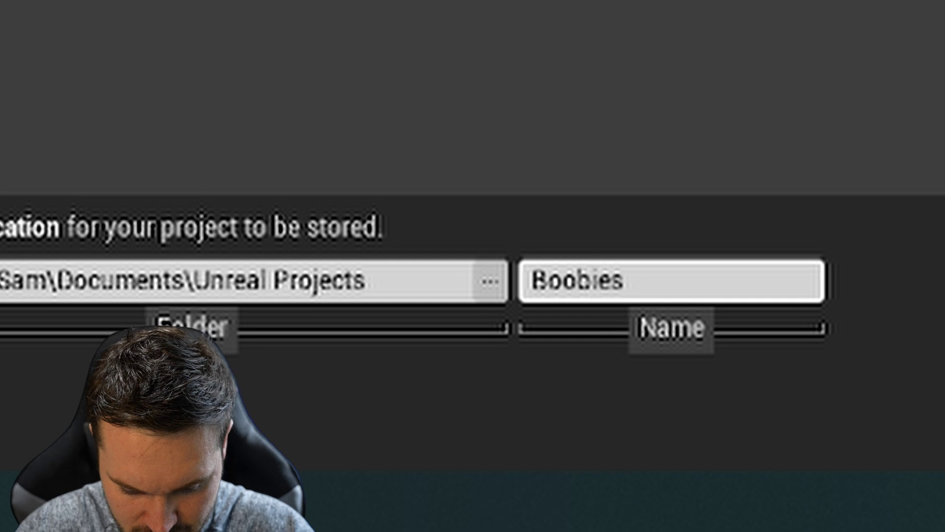
pyautogui.write('m')
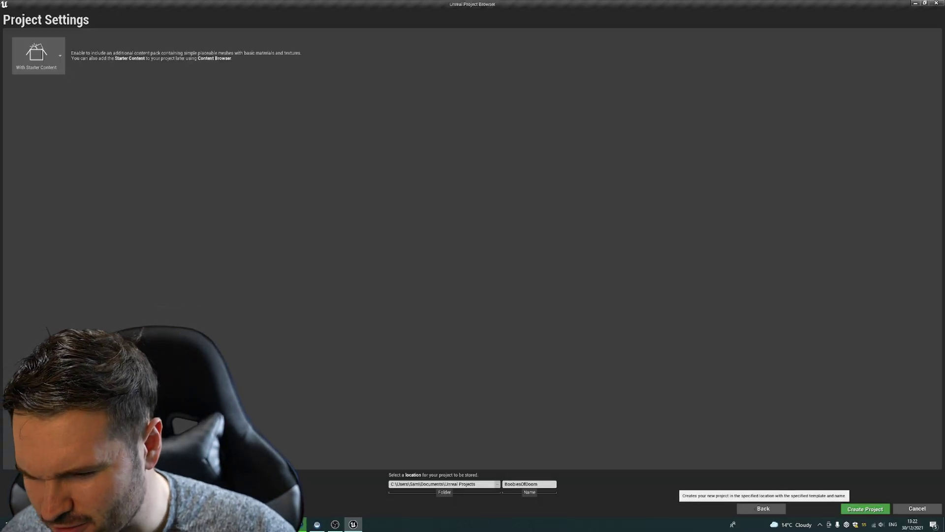
pyautogui.click(865, 508)
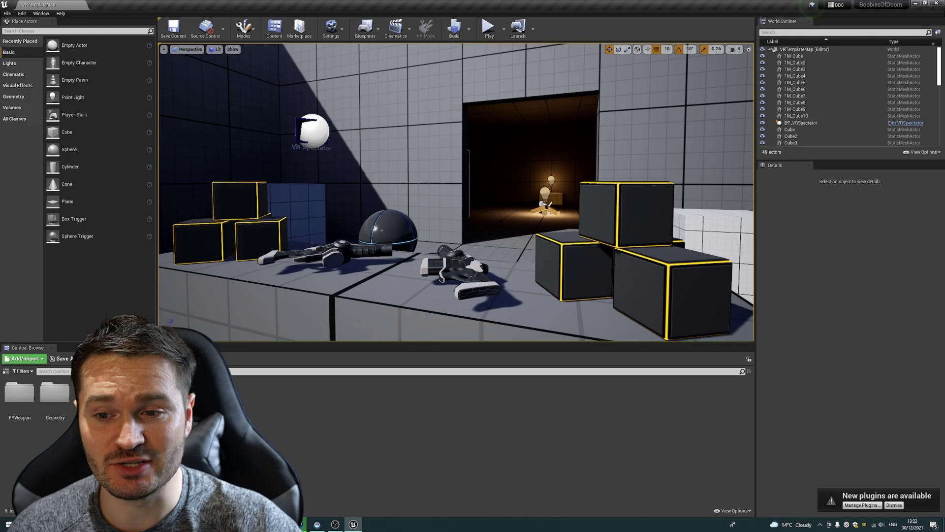
# Examine the VR template level from inside the room and from above, including the table with the pistols and cubes.
pyautogui.moveTo(456, 192); pyautogui.dragTo(480, 239)
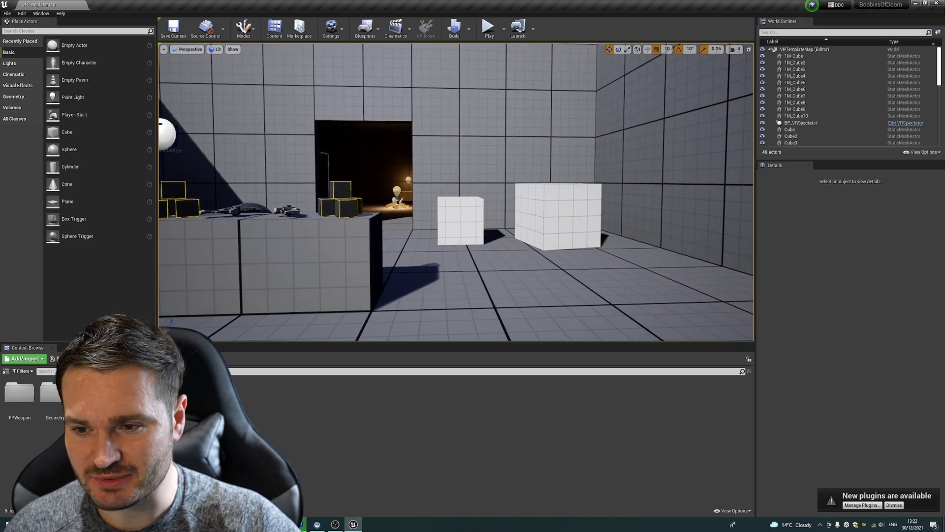
pyautogui.moveTo(456, 192)
pyautogui.mouseDown(button='right')
pyautogui.moveTo(522, 192)
pyautogui.moveTo(438, 193)
pyautogui.mouseUp(button='right')
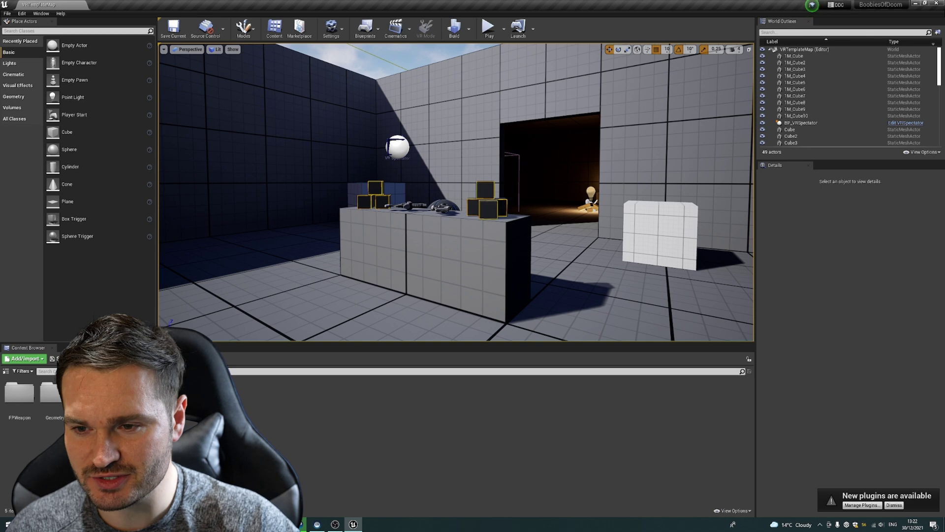
pyautogui.moveTo(438, 193); pyautogui.dragTo(457, 193, button='right')
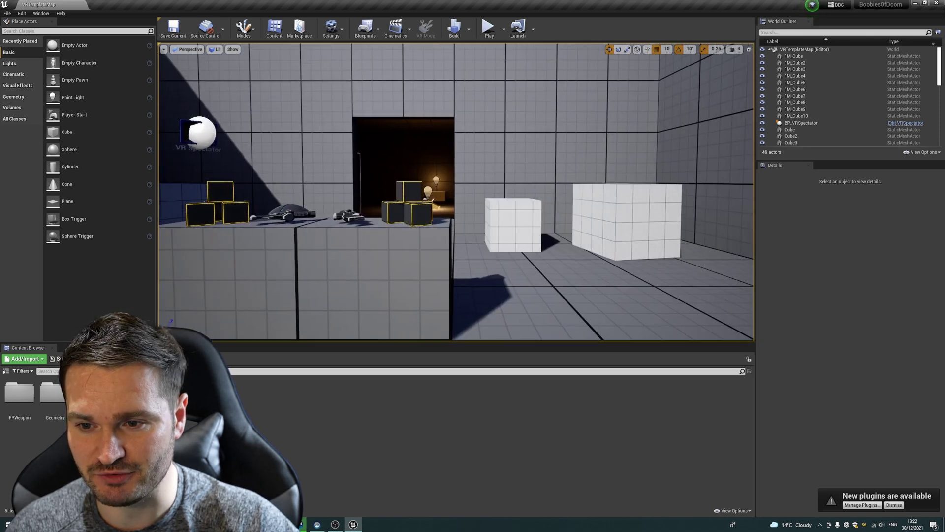
pyautogui.rightClick(349, 180)
pyautogui.press('Escape')
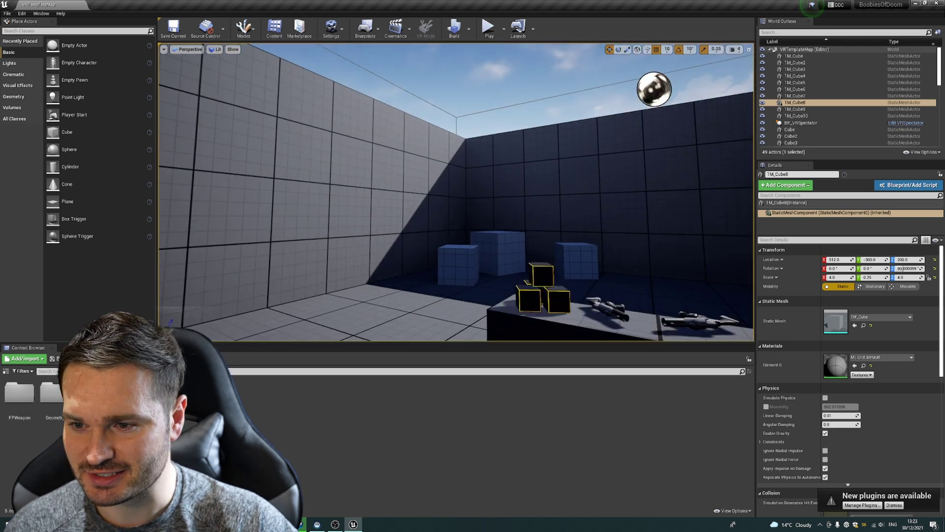
pyautogui.moveTo(440, 219); pyautogui.dragTo(364, 187, button='right')
pyautogui.click(441, 219)
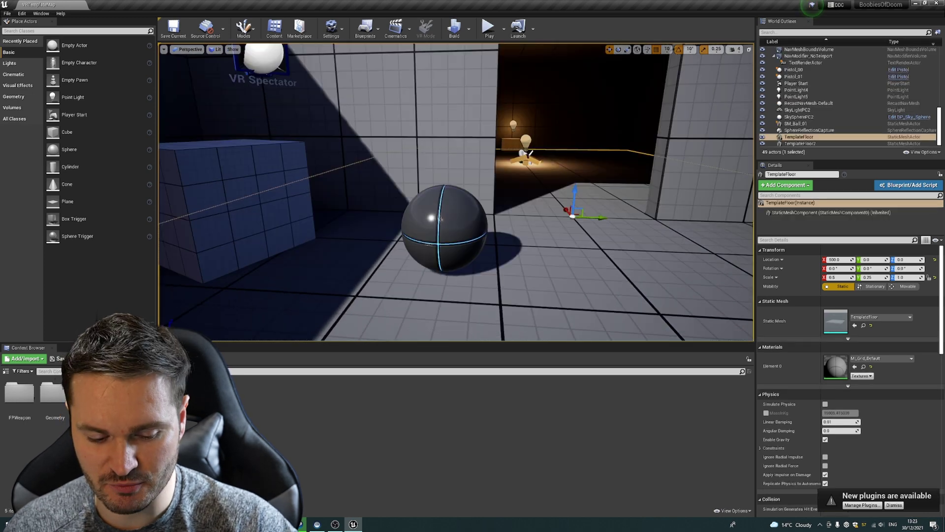
pyautogui.press('f')
pyautogui.moveTo(456, 192); pyautogui.dragTo(407, 128, button='right')
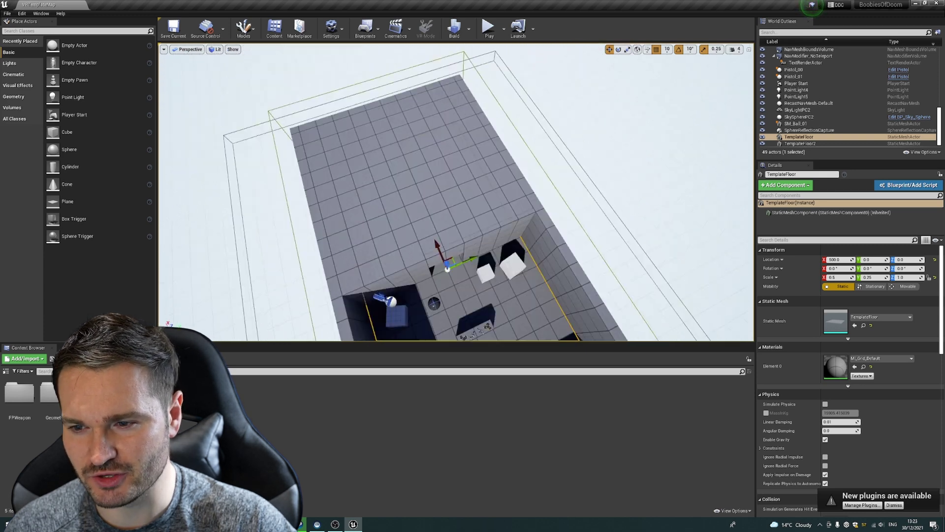
pyautogui.moveTo(456, 192); pyautogui.dragTo(446, 192, button='right')
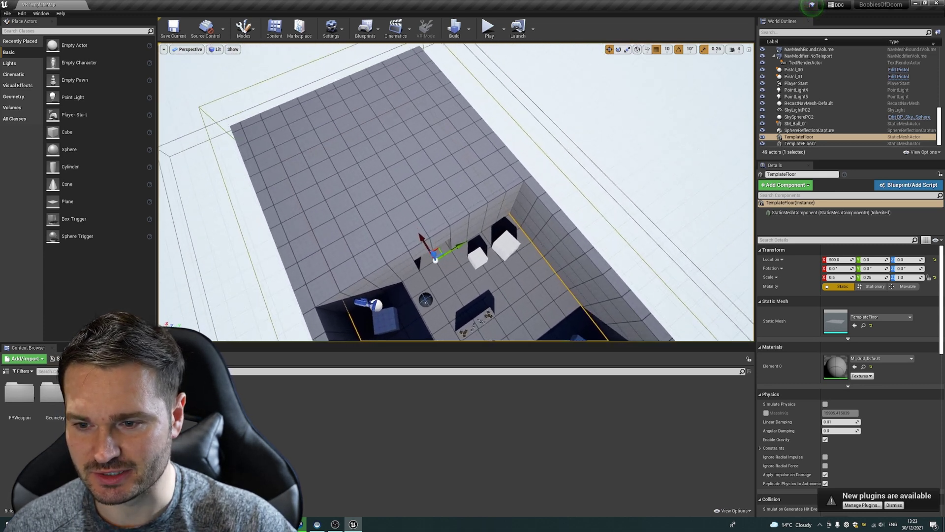
pyautogui.moveTo(440, 218); pyautogui.dragTo(300, 212, button='right')
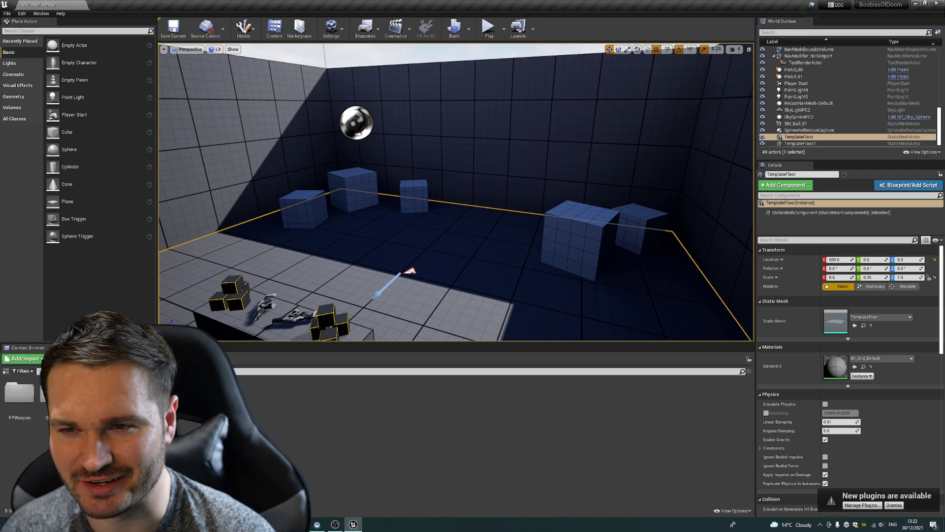
pyautogui.press('w')
pyautogui.moveTo(456, 197); pyautogui.dragTo(650, 217, button='right')
pyautogui.moveTo(441, 218); pyautogui.dragTo(440, 158, button='right')
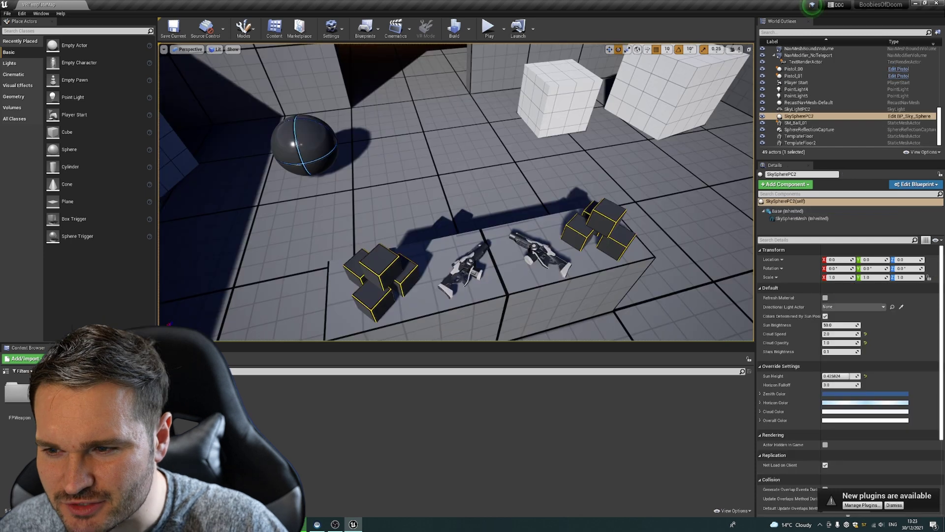
pyautogui.moveTo(456, 192); pyautogui.dragTo(665, 119, button='right')
pyautogui.moveTo(441, 218); pyautogui.dragTo(441, 219, button='right')
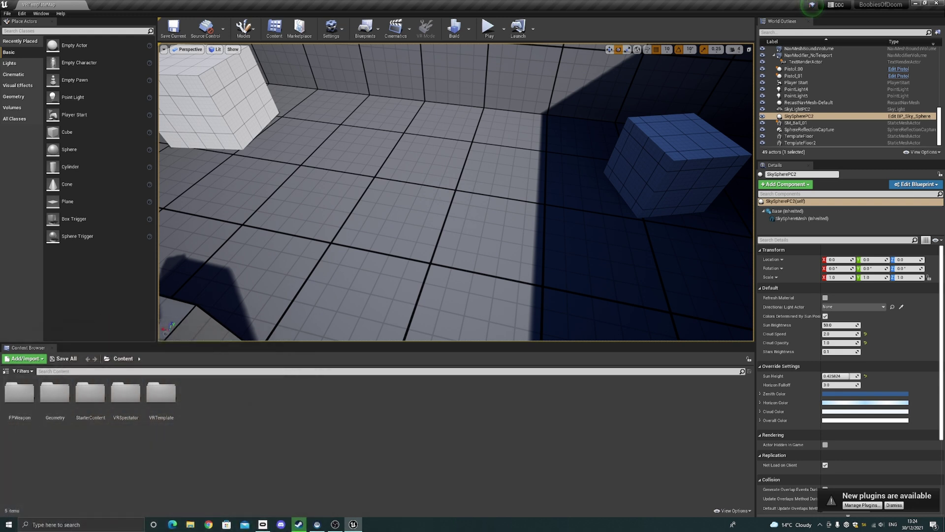
# Look through the project's content folders, including VRTemplate, VRSpectator, StarterContent, Geometry and FPWeapon.
pyautogui.doubleClick(161, 394)
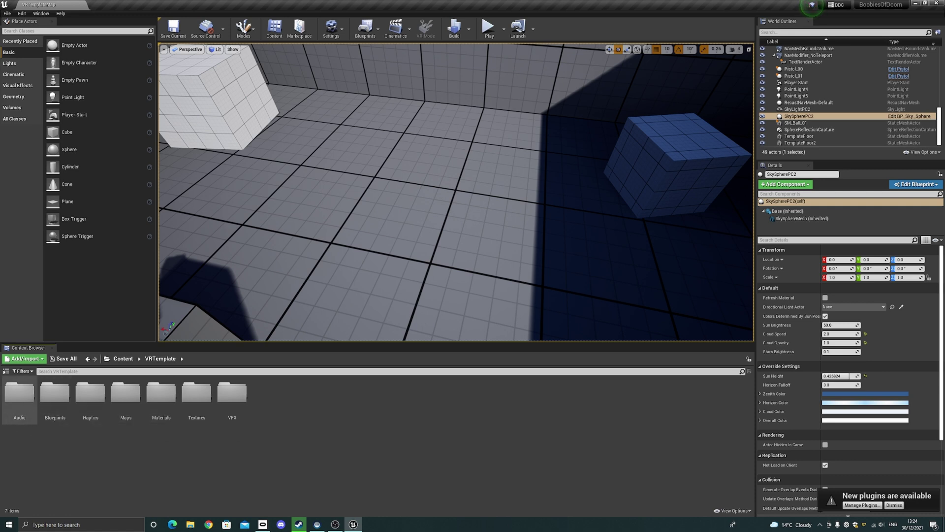
pyautogui.click(87, 359)
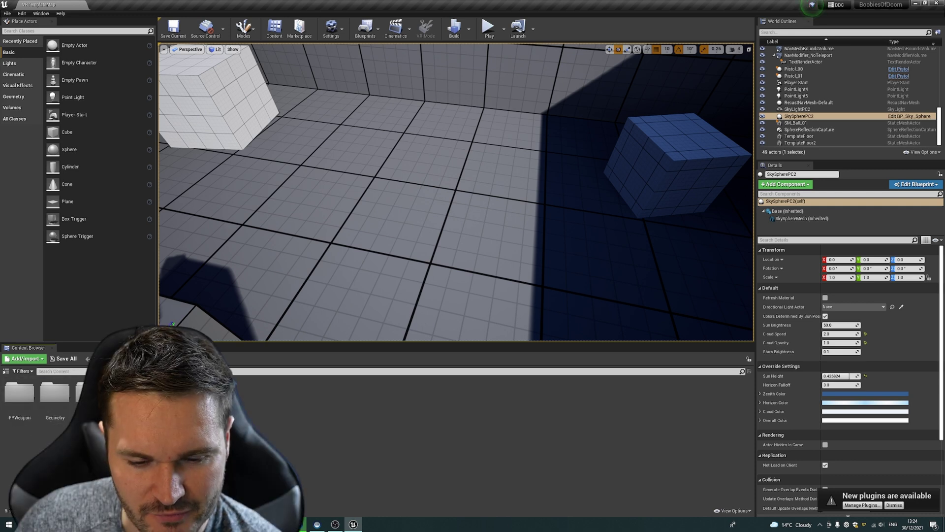
pyautogui.doubleClick(125, 396)
pyautogui.moveTo(455, 192); pyautogui.dragTo(334, 147, button='right')
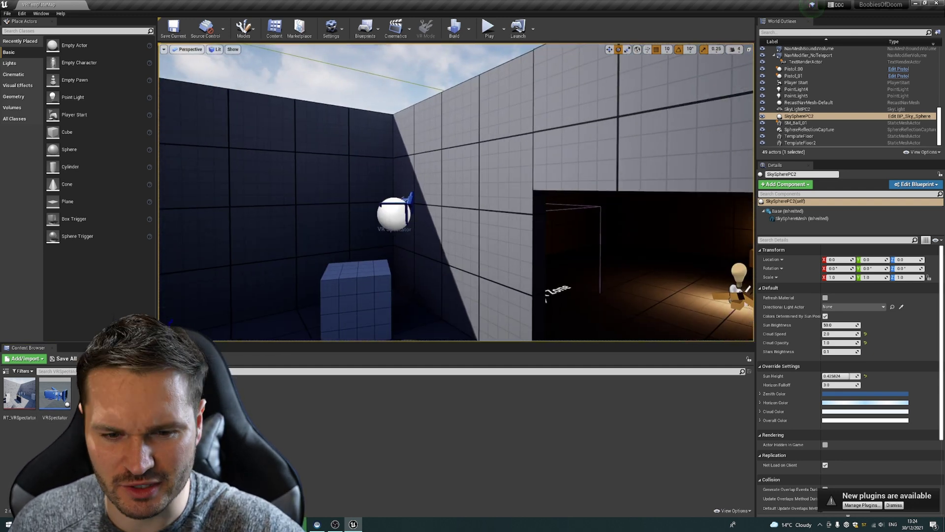
pyautogui.moveTo(19, 394)
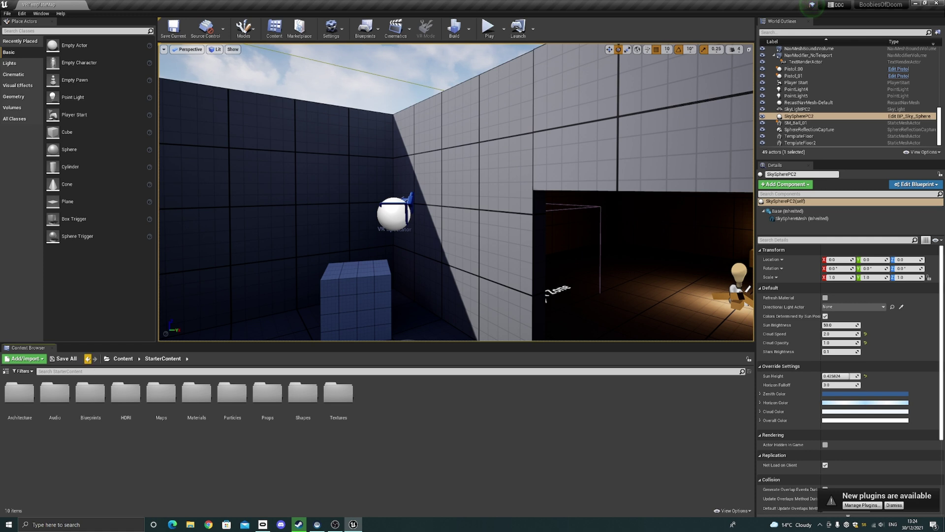
pyautogui.click(87, 358)
pyautogui.doubleClick(90, 393)
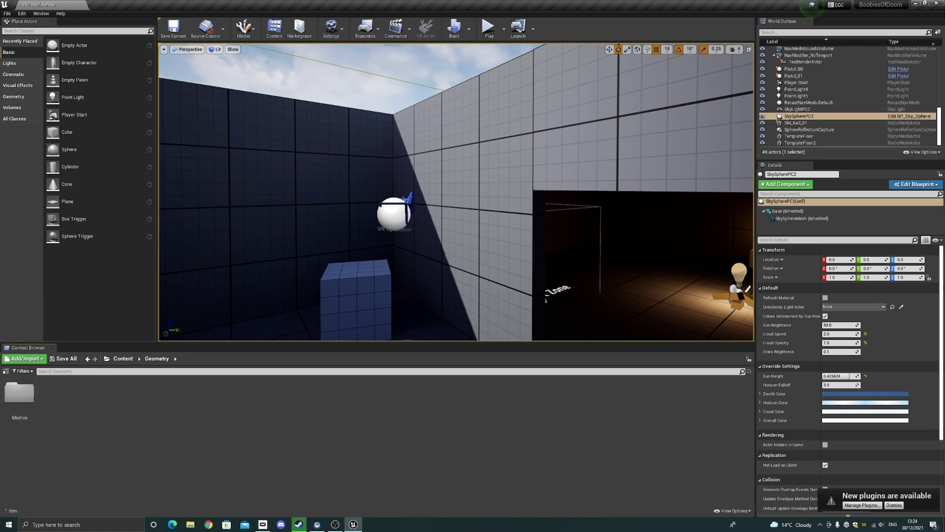
pyautogui.click(123, 359)
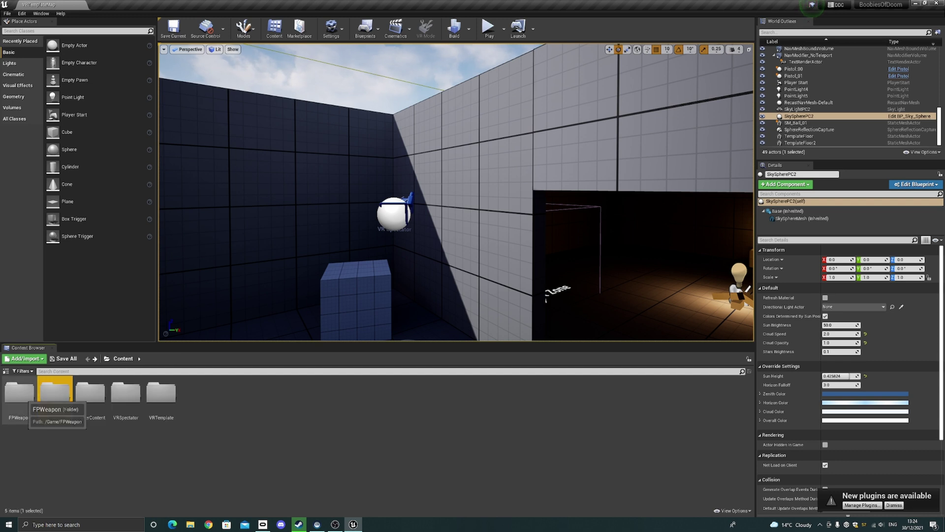
pyautogui.doubleClick(55, 393)
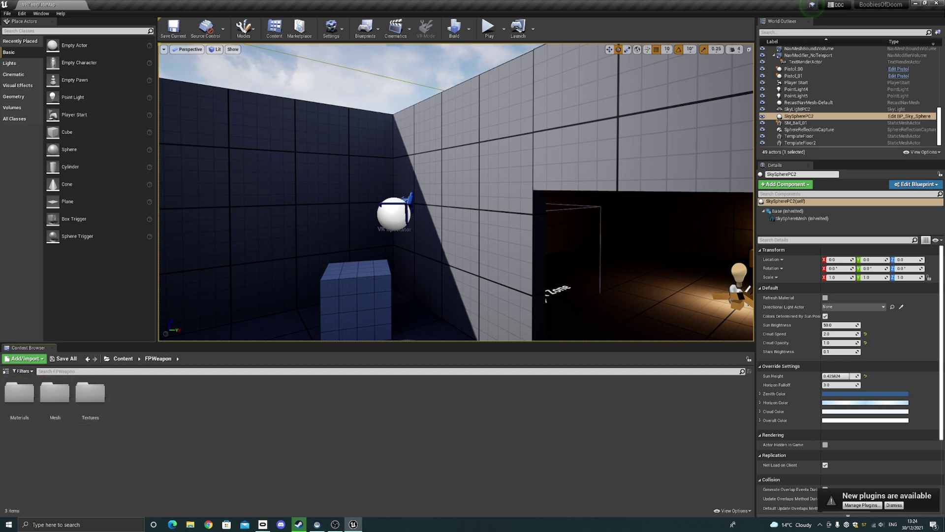
pyautogui.click(88, 358)
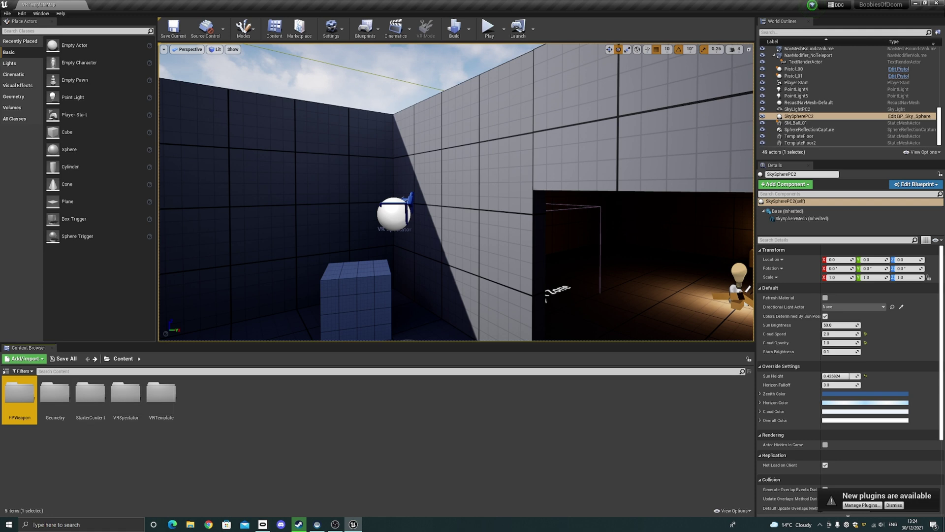
# Place the SM_Stairs mesh from the StarterContent Props folder on the room's floor beside the shaded wall.
pyautogui.doubleClick(90, 402)
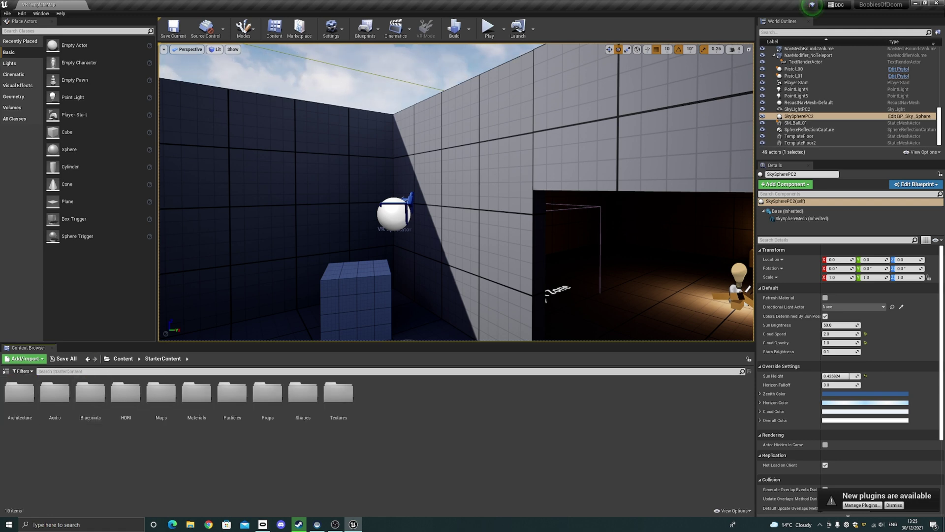
pyautogui.doubleClick(267, 393)
pyautogui.moveTo(344, 246); pyautogui.dragTo(295, 246)
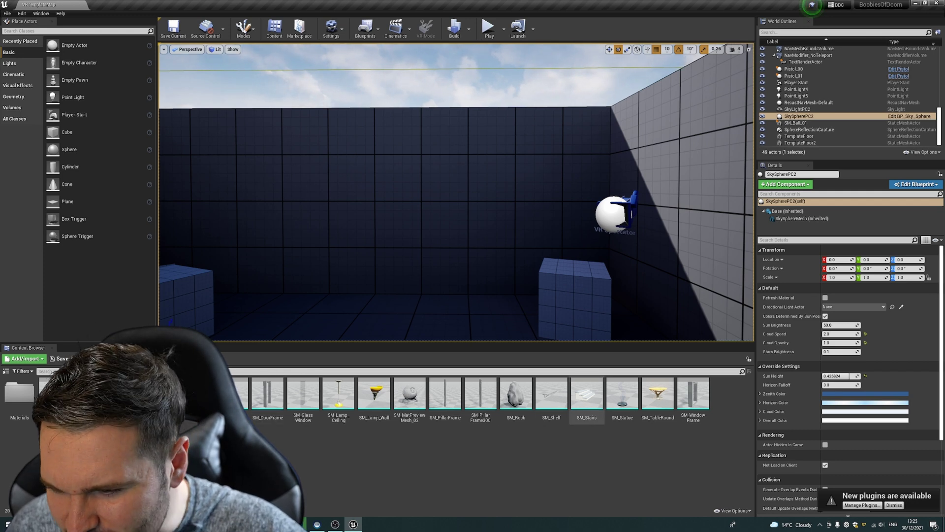
pyautogui.moveTo(587, 394); pyautogui.dragTo(460, 310)
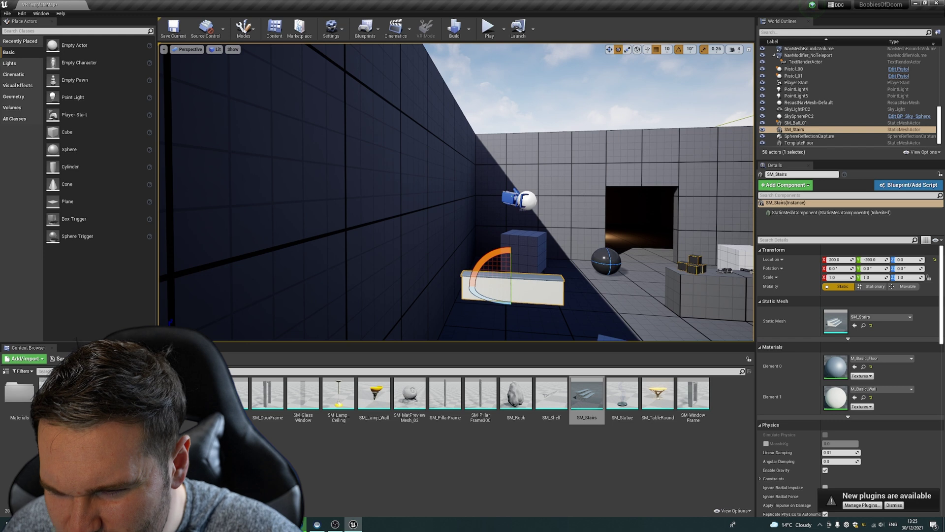
# Move the staircase along the Y axis to about -400, toward the shaded wall.
pyautogui.moveTo(463, 295); pyautogui.dragTo(518, 330, button='right')
pyautogui.press('w')
pyautogui.press('w')
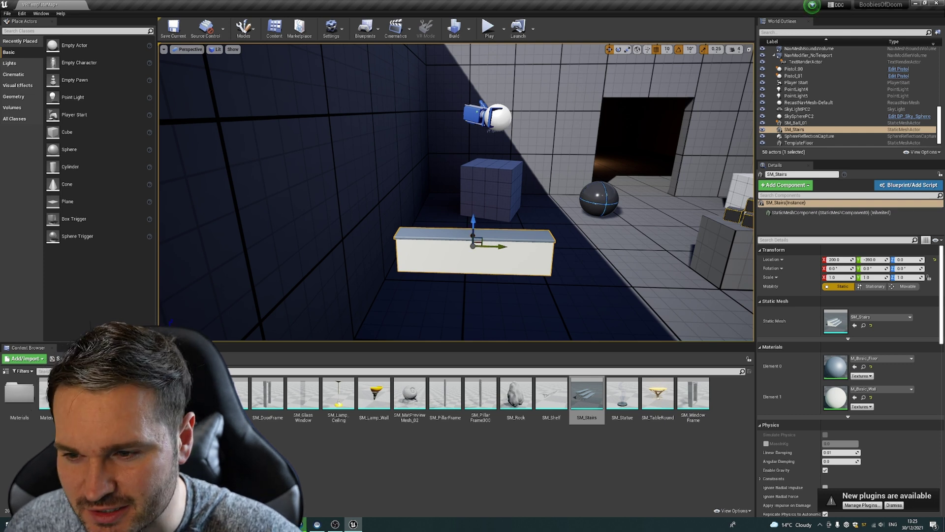
pyautogui.moveTo(499, 246); pyautogui.dragTo(490, 251)
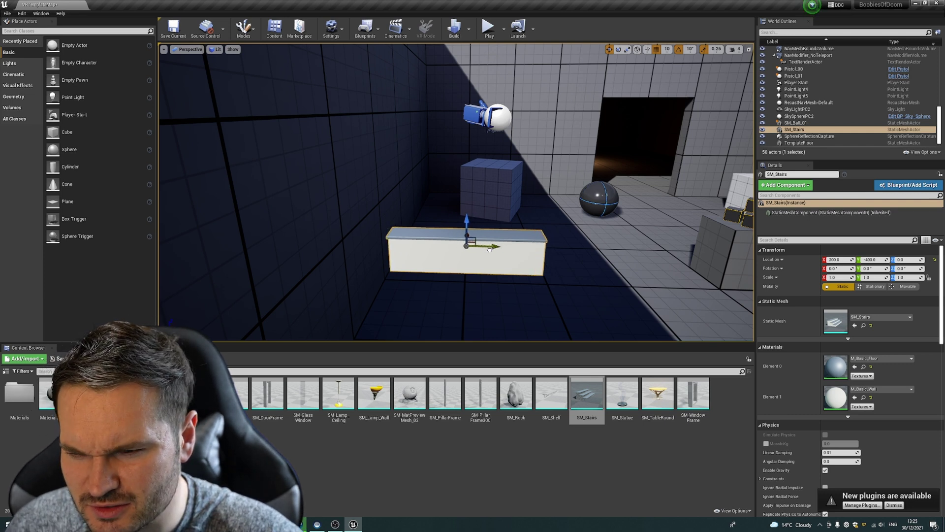
# Add another SM_Stairs mesh to the level near the first staircase.
pyautogui.moveTo(587, 394); pyautogui.dragTo(466, 202)
pyautogui.moveTo(466, 202); pyautogui.dragTo(207, 192, button='right')
pyautogui.press('w')
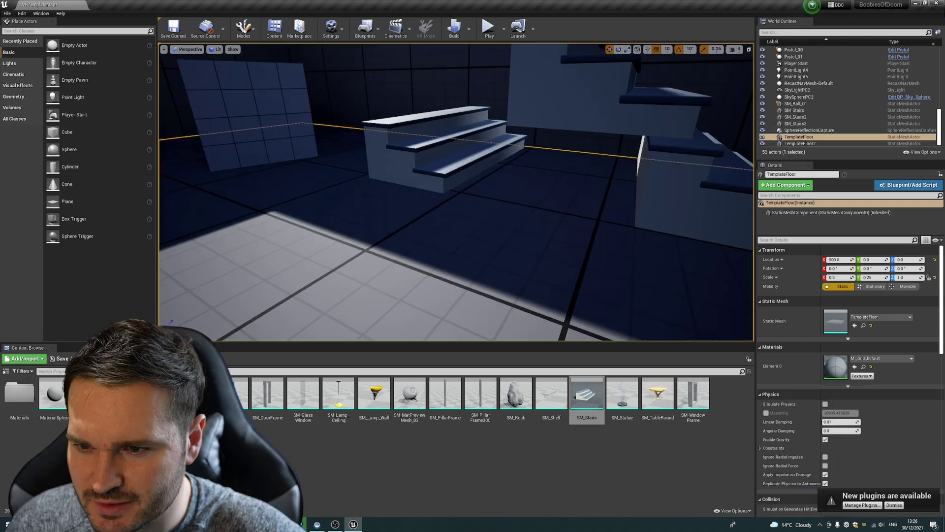
# Move the third staircase up to Z 110 and along to X 50 so it continues the flight from the second one.
pyautogui.click(446, 148)
pyautogui.moveTo(456, 192); pyautogui.dragTo(465, 192, button='right')
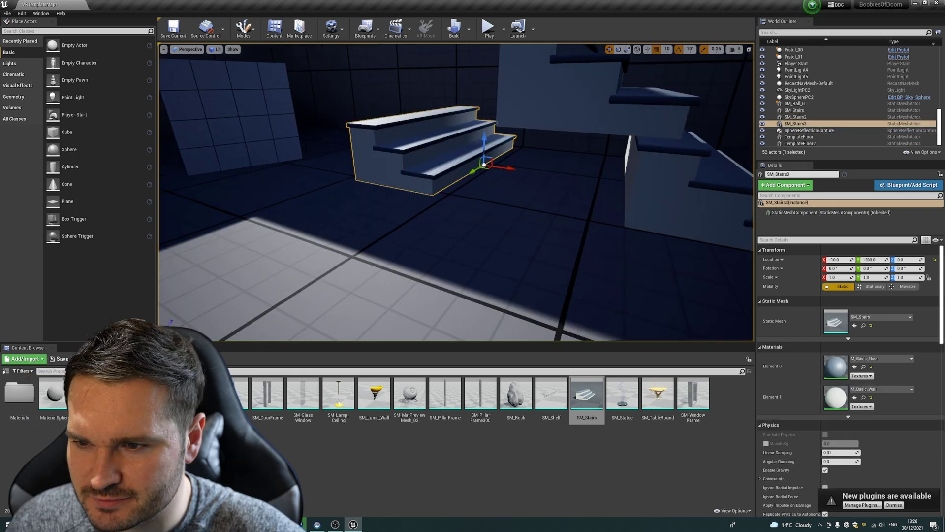
pyautogui.moveTo(485, 148); pyautogui.dragTo(480, 79)
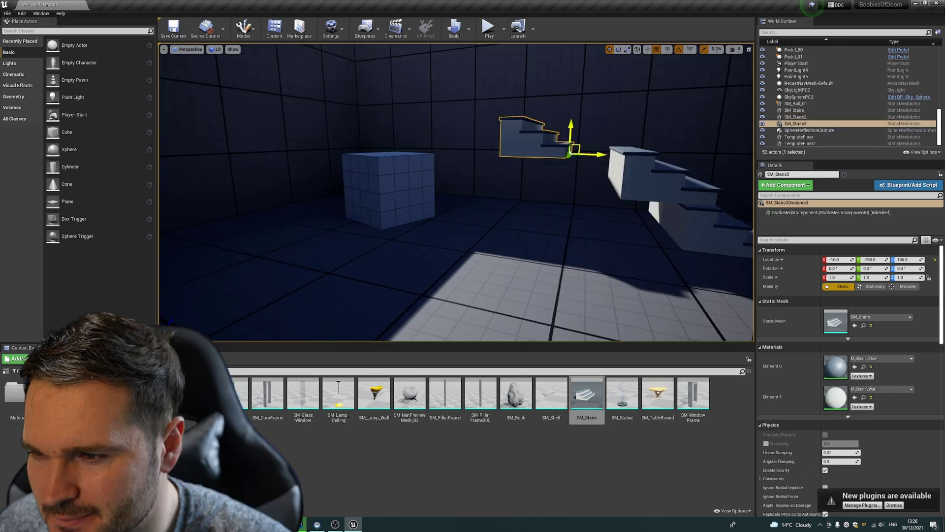
pyautogui.moveTo(602, 156); pyautogui.dragTo(632, 158)
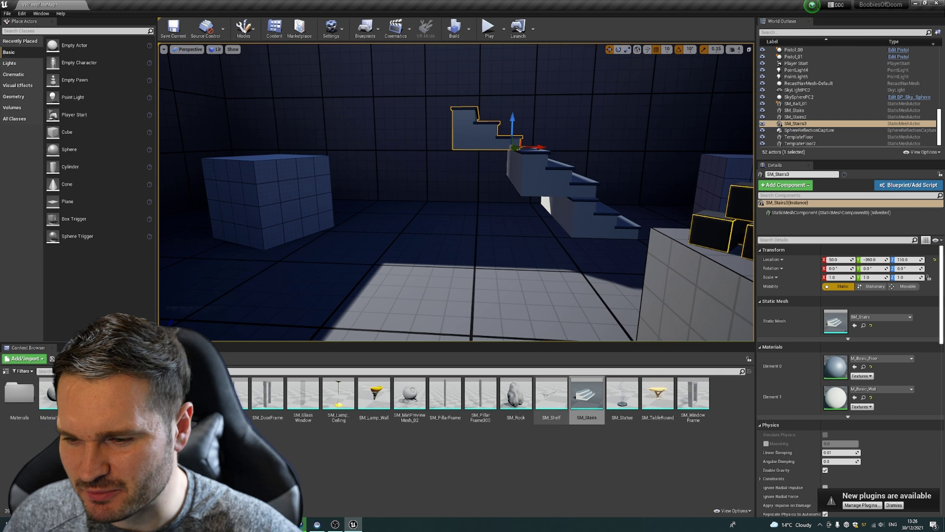
# Move the large cube from the dark floor area to sit above the cube behind the weapons table, at about X 320, Y -360.
pyautogui.click(279, 196)
pyautogui.moveTo(279, 196); pyautogui.dragTo(731, 110)
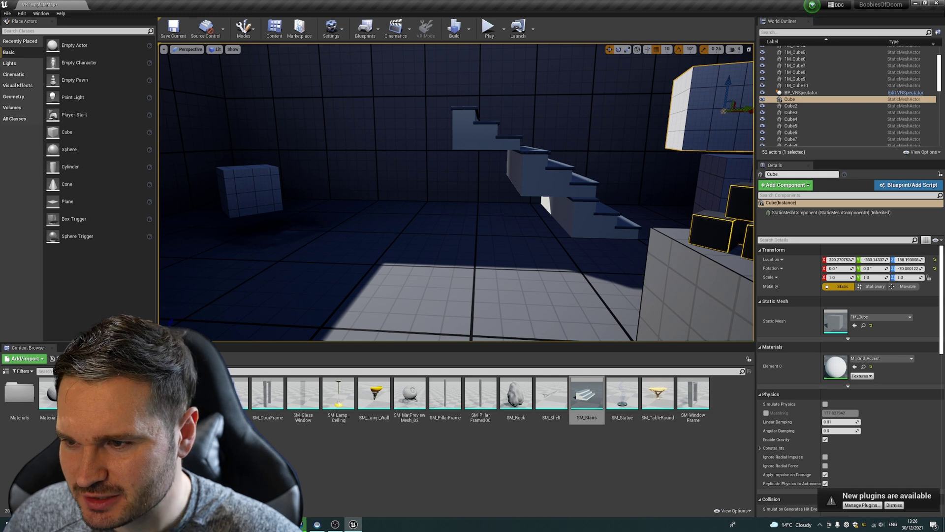
pyautogui.moveTo(456, 192); pyautogui.dragTo(557, 192, button='right')
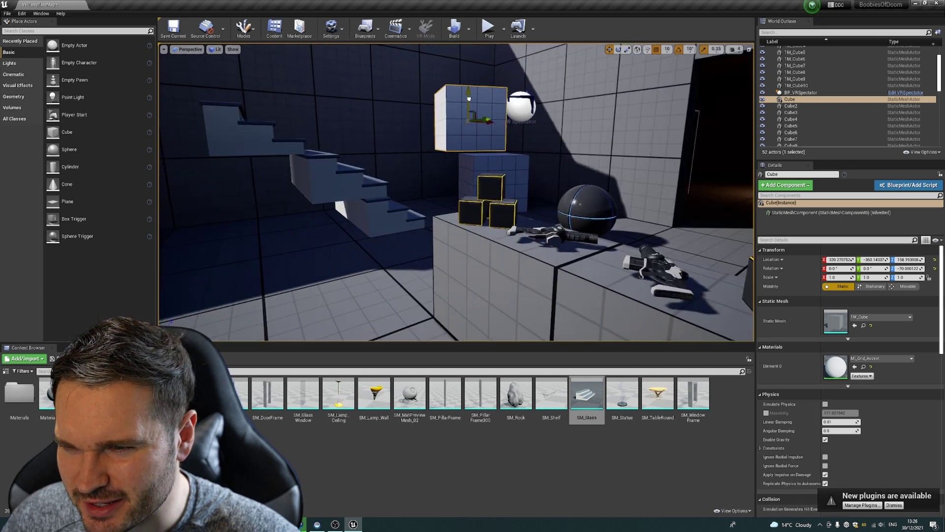
pyautogui.moveTo(469, 99); pyautogui.dragTo(469, 106)
# Delete the small cube in the dark corner of the room.
pyautogui.moveTo(468, 105); pyautogui.dragTo(300, 113, button='right')
pyautogui.press('w')
pyautogui.click(345, 171)
pyautogui.press('Delete')
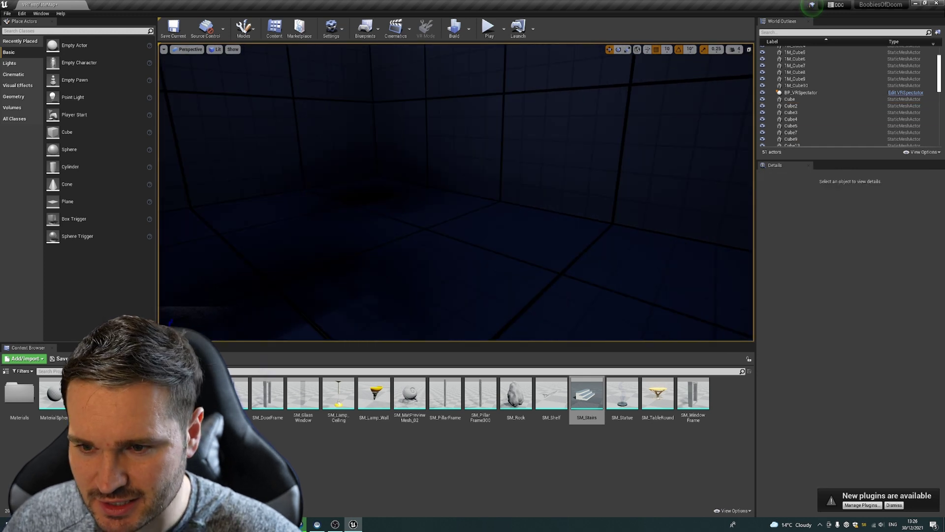
# Place two SM_Rock meshes on the floor, one in the dark corner and one beside it at about X -370, Y -130.
pyautogui.rightClick(415, 169)
pyautogui.press('Escape')
pyautogui.moveTo(516, 397); pyautogui.dragTo(399, 180)
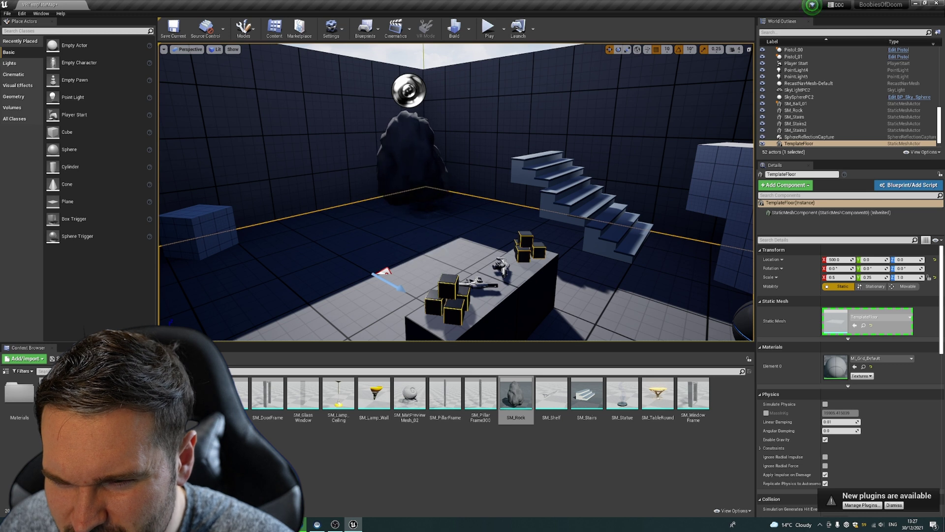
pyautogui.click(411, 158)
pyautogui.moveTo(412, 158); pyautogui.dragTo(379, 140)
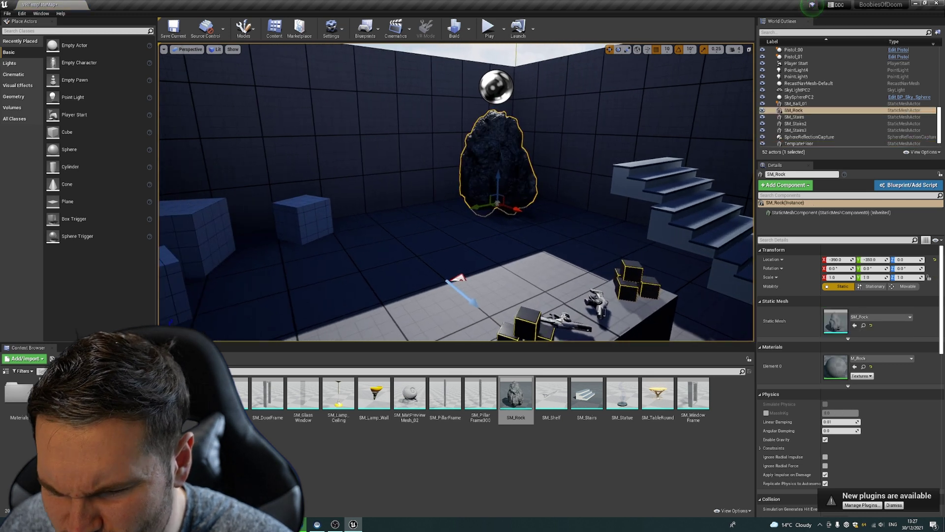
pyautogui.moveTo(515, 395); pyautogui.dragTo(430, 206)
pyautogui.moveTo(430, 206); pyautogui.dragTo(392, 206)
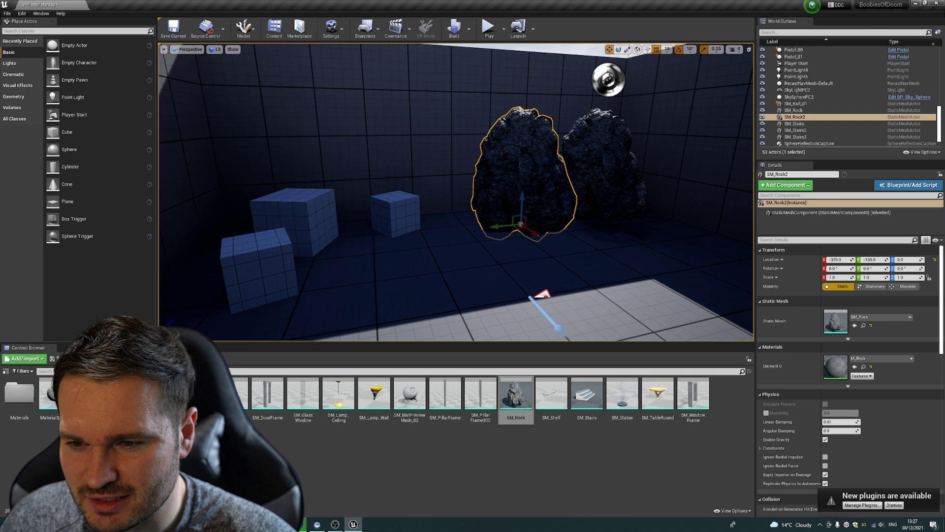
# Play-test the level with the stairs and rocks in place.
pyautogui.moveTo(391, 206); pyautogui.dragTo(490, 217, button='right')
pyautogui.press('w')
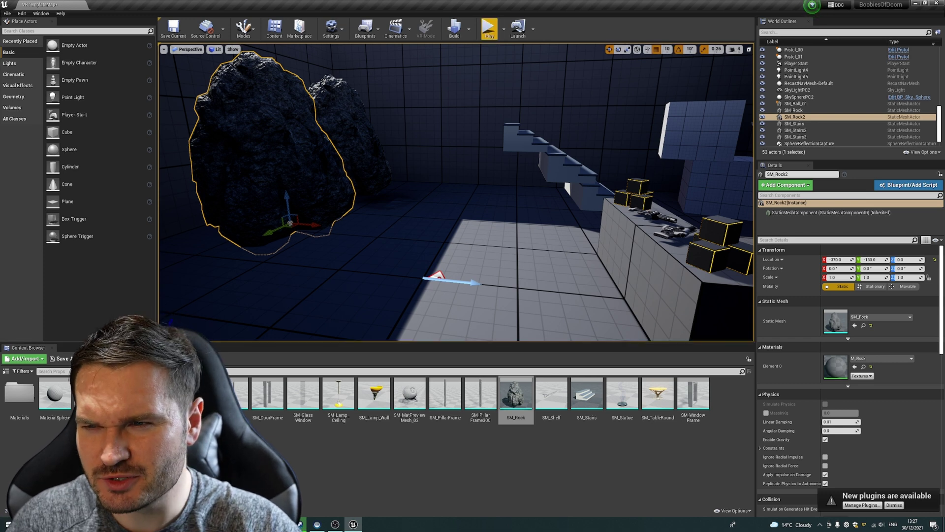
pyautogui.click(489, 27)
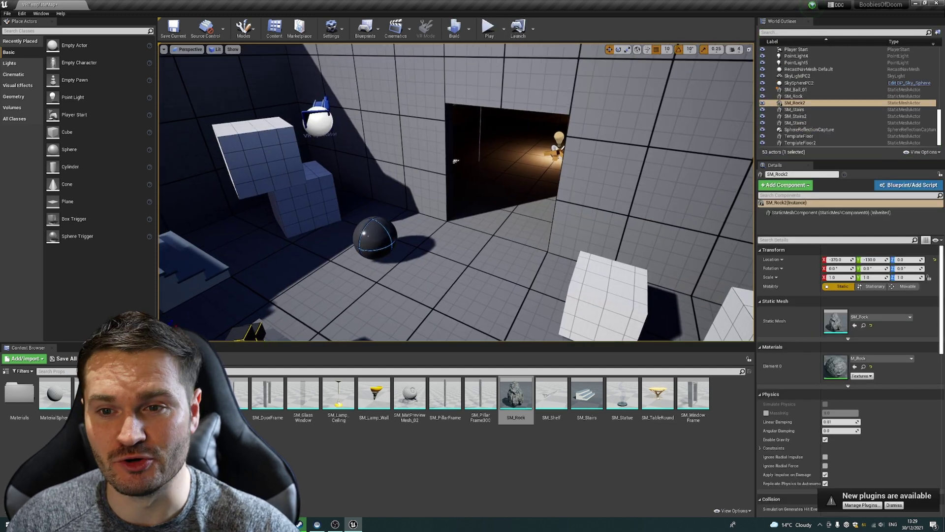
# Examine the directional light, sky light and sky sphere above the room, and the point lights in the dark room.
pyautogui.moveTo(456, 192); pyautogui.dragTo(394, 74, button='right')
pyautogui.click(510, 137)
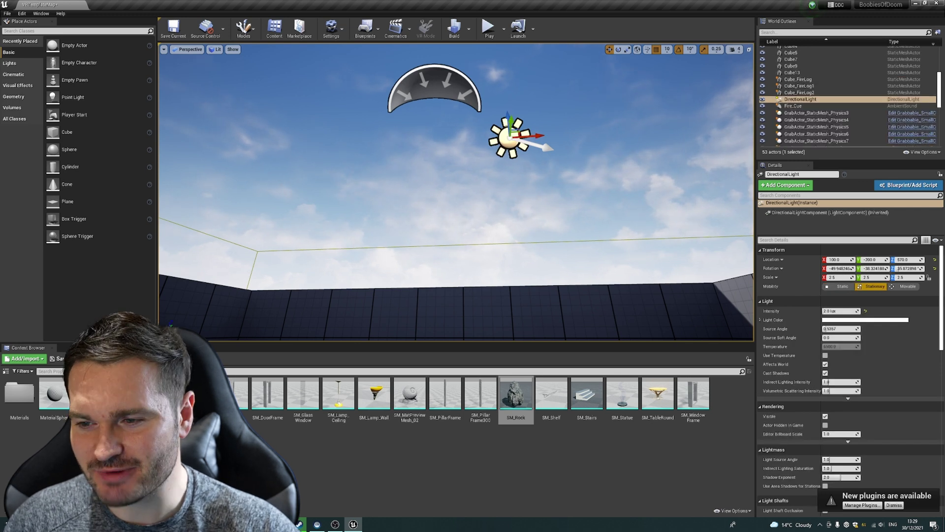
pyautogui.moveTo(509, 137); pyautogui.dragTo(308, 82, button='right')
pyautogui.click(567, 135)
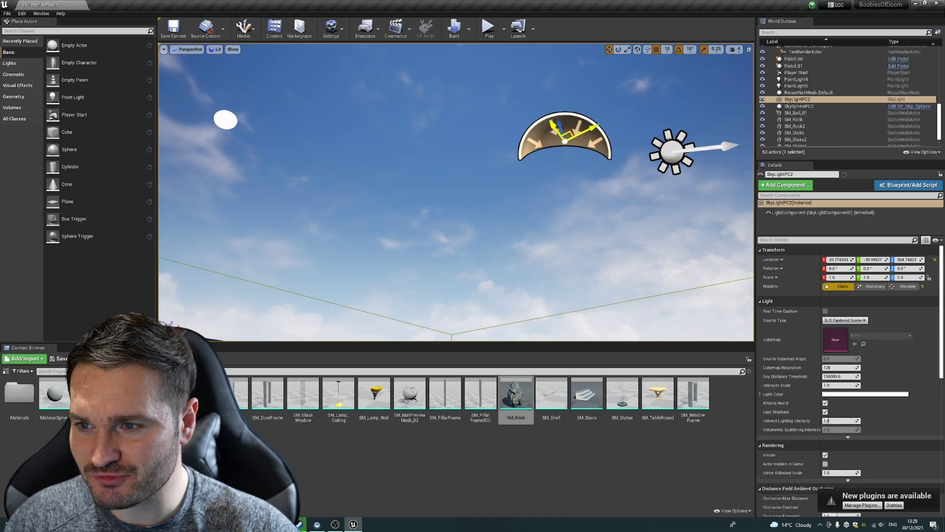
pyautogui.moveTo(565, 138); pyautogui.dragTo(534, 147, button='right')
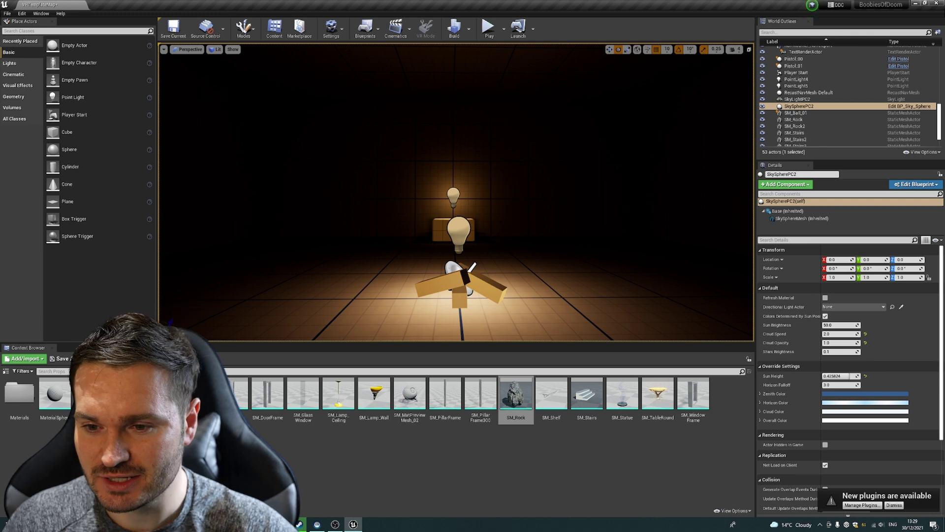
pyautogui.moveTo(455, 192); pyautogui.dragTo(493, 162, button='right')
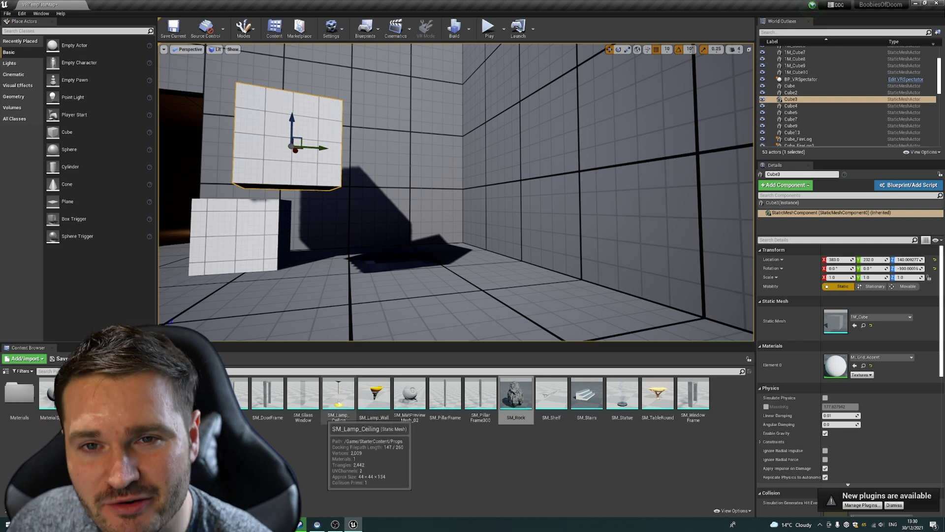
# Place an SM_TableRound and an SM_Chair mesh on the floor in the bright corner near the stacked white cubes.
pyautogui.moveTo(162, 394); pyautogui.dragTo(591, 389)
pyautogui.moveTo(653, 397); pyautogui.dragTo(434, 256)
pyautogui.moveTo(125, 393); pyautogui.dragTo(353, 249)
# Rotate the chair around its Z axis so that it faces the round table.
pyautogui.press('e')
pyautogui.moveTo(353, 250); pyautogui.dragTo(356, 315, button='right')
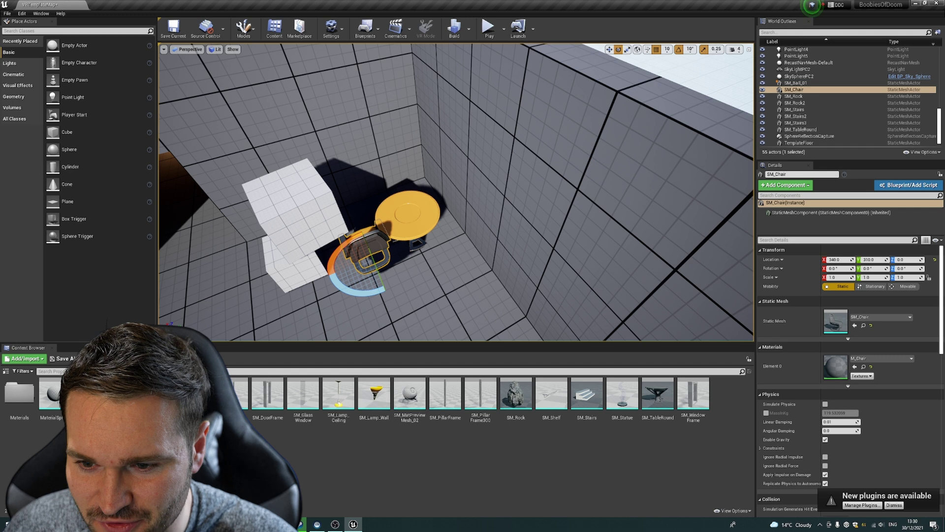
pyautogui.press('s')
pyautogui.moveTo(394, 263); pyautogui.dragTo(375, 261, button='right')
pyautogui.press('w')
pyautogui.moveTo(423, 266); pyautogui.dragTo(409, 262)
pyautogui.moveTo(389, 293); pyautogui.dragTo(383, 280)
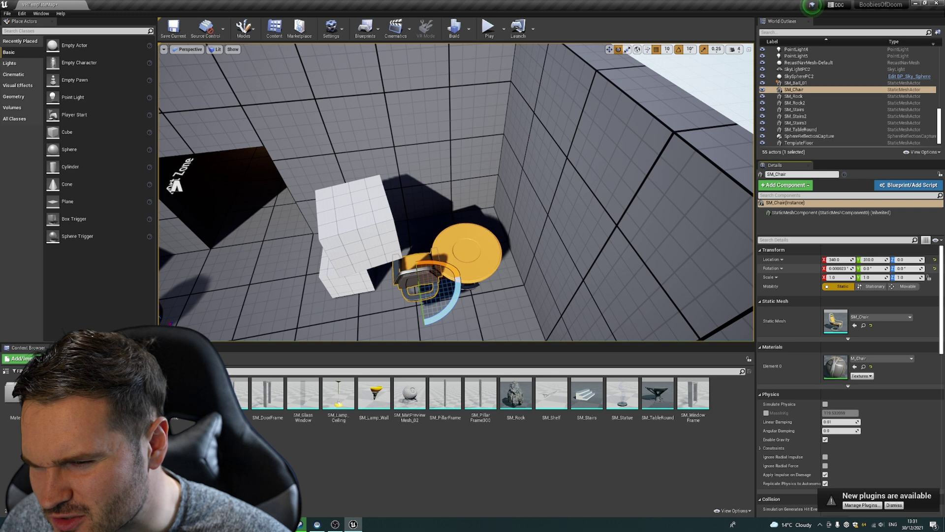
pyautogui.moveTo(897, 269); pyautogui.dragTo(907, 269)
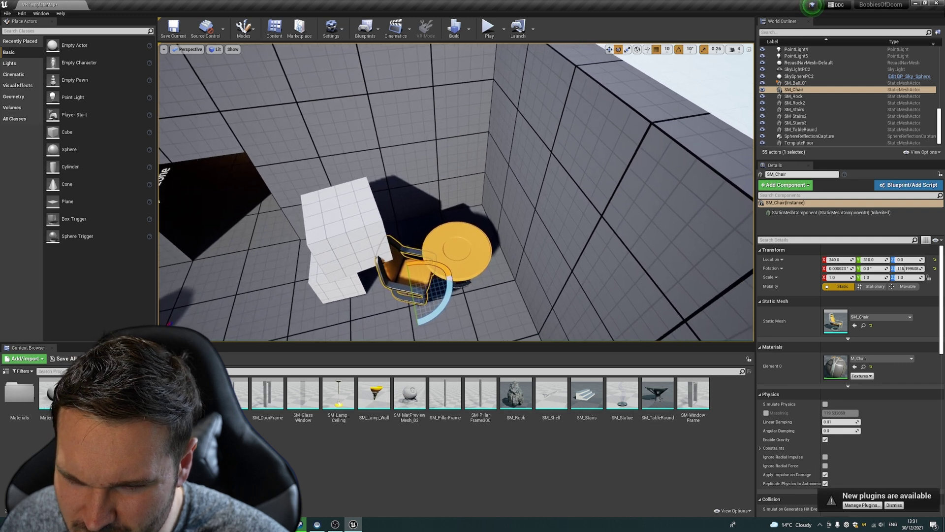
# Move the chair along the X axis until it stands between the white cubes and the round table.
pyautogui.moveTo(457, 193); pyautogui.dragTo(456, 191, button='right')
pyautogui.press('w')
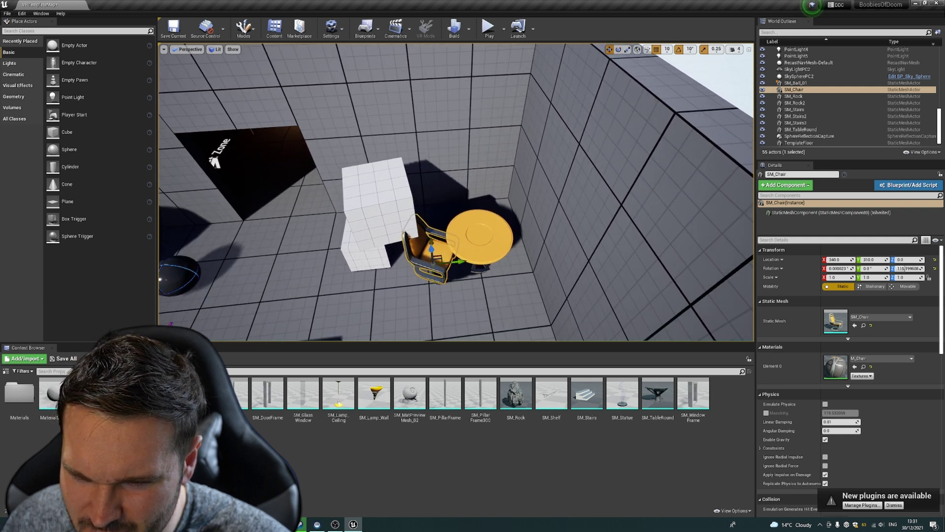
pyautogui.moveTo(437, 247); pyautogui.dragTo(435, 215)
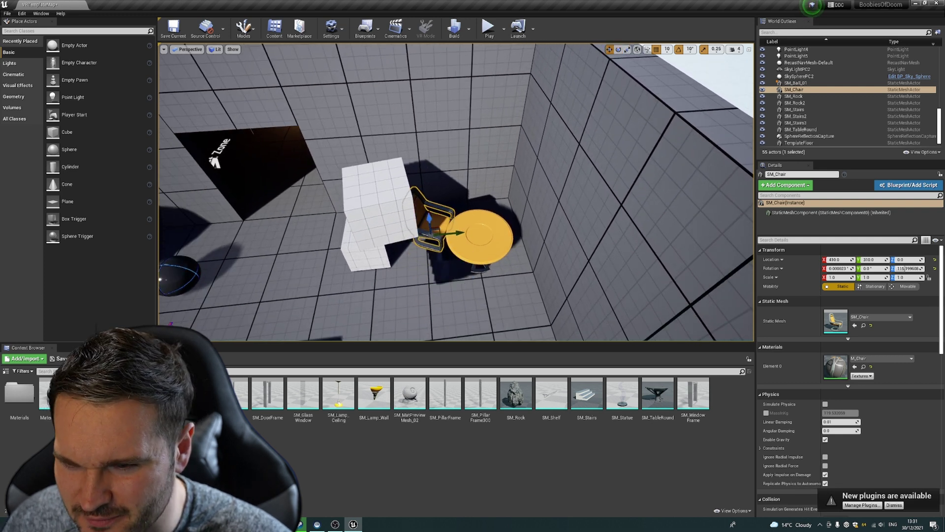
pyautogui.click(305, 246)
# Add a second SM_Chair, rotate it to about 223° around Z and move it to the far side of the round table.
pyautogui.moveTo(236, 394); pyautogui.dragTo(479, 300)
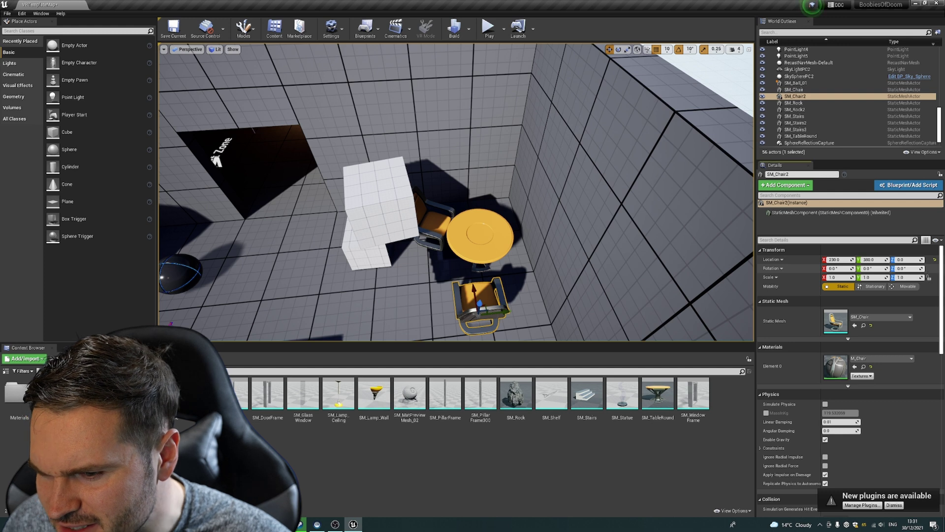
pyautogui.moveTo(907, 268); pyautogui.dragTo(936, 268)
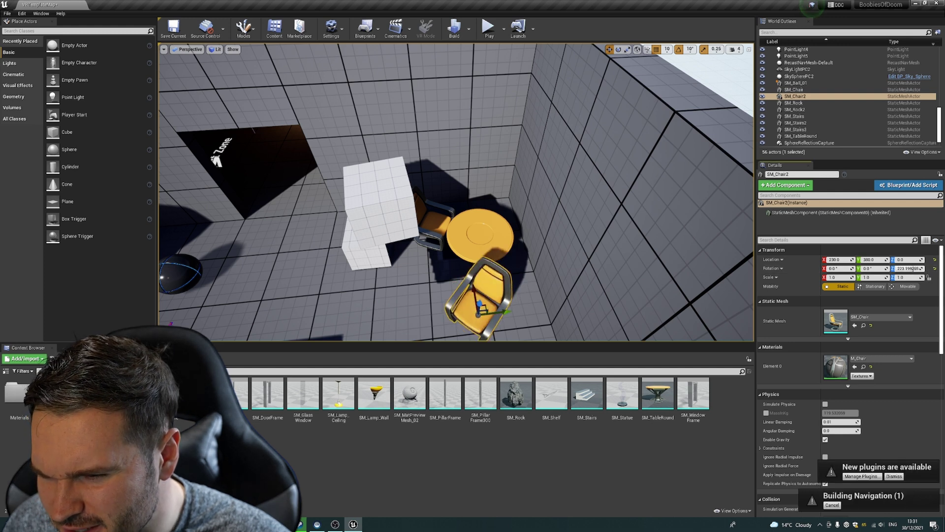
pyautogui.moveTo(474, 294); pyautogui.dragTo(514, 225)
pyautogui.click(517, 266)
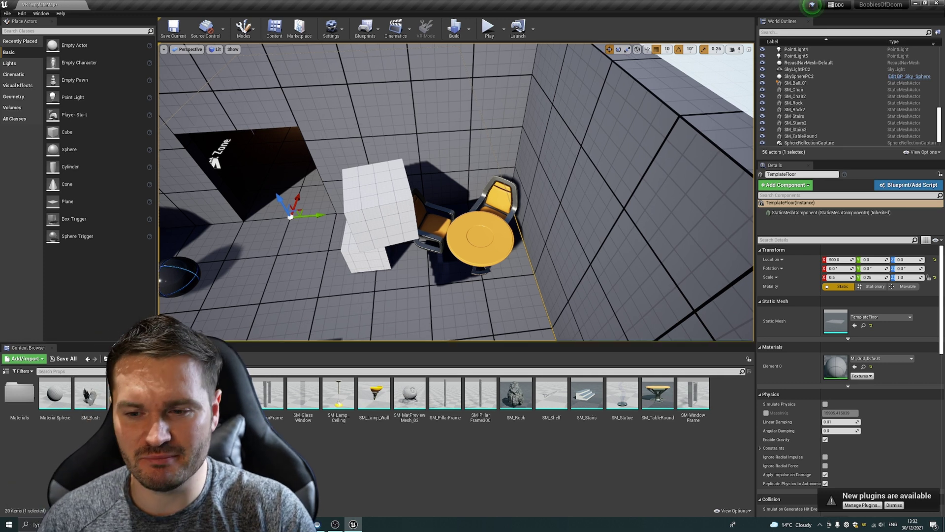
# Try reshaping the round table to a scale of about X 1.15, Y 0.74, Z 0.5 and shifting it along X.
pyautogui.moveTo(456, 192); pyautogui.dragTo(466, 188, button='right')
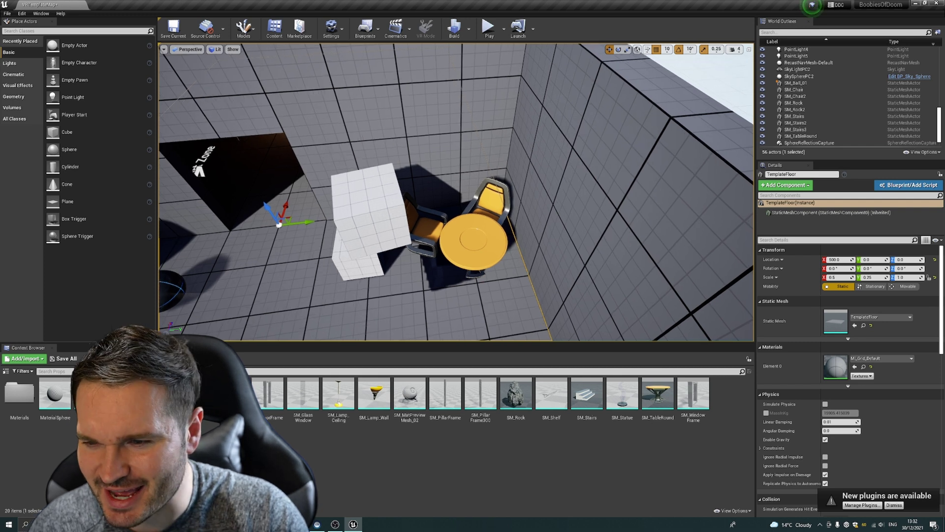
pyautogui.click(474, 242)
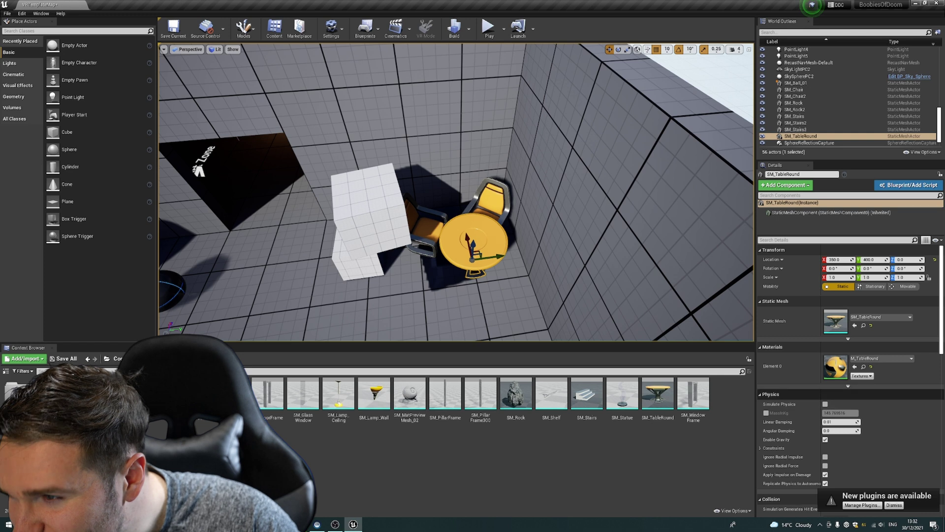
pyautogui.moveTo(840, 277); pyautogui.dragTo(883, 277)
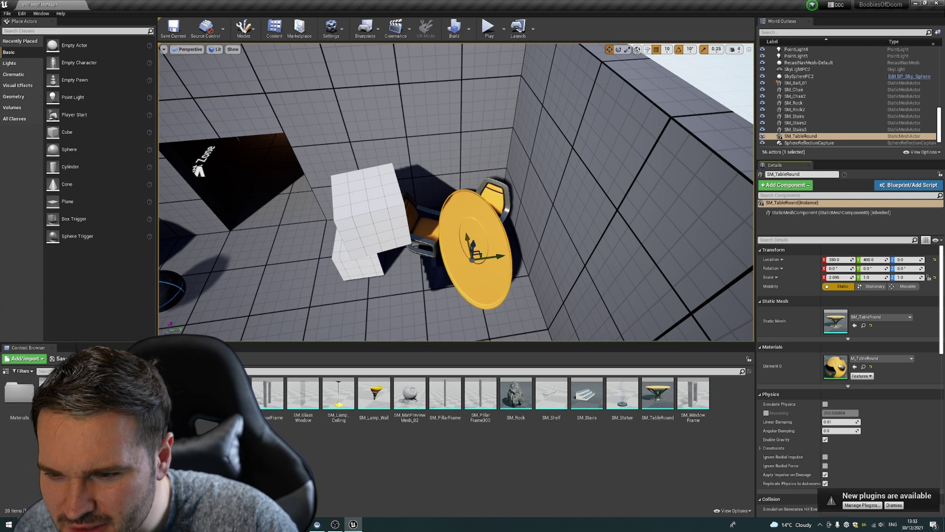
pyautogui.moveTo(467, 238)
pyautogui.mouseDown()
pyautogui.moveTo(474, 266)
pyautogui.moveTo(472, 255)
pyautogui.mouseUp()
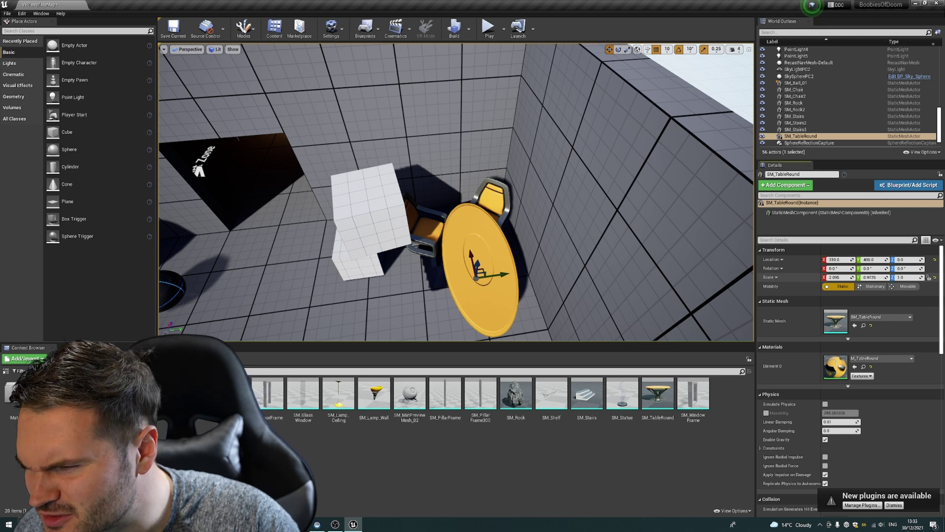
pyautogui.moveTo(872, 277); pyautogui.dragTo(823, 277)
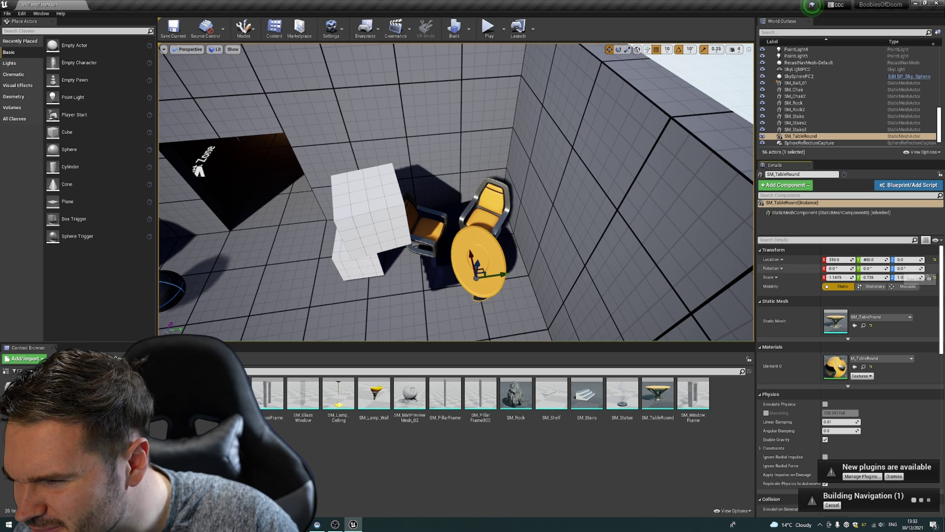
pyautogui.moveTo(909, 277); pyautogui.dragTo(899, 278)
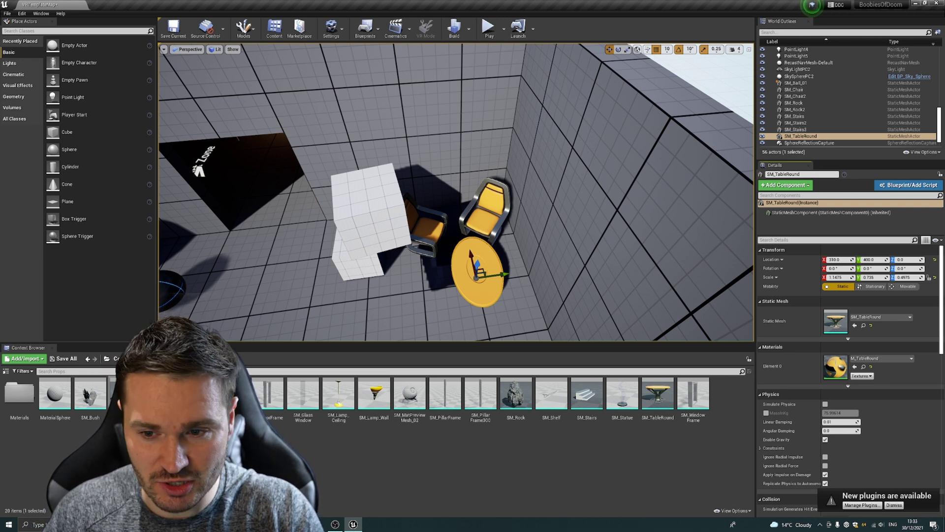
# Undo the scale and position changes made to the round table.
pyautogui.hotkey('ctrl', 'z')
pyautogui.hotkey('ctrl', 'z')
pyautogui.hotkey('ctrl', 'z')
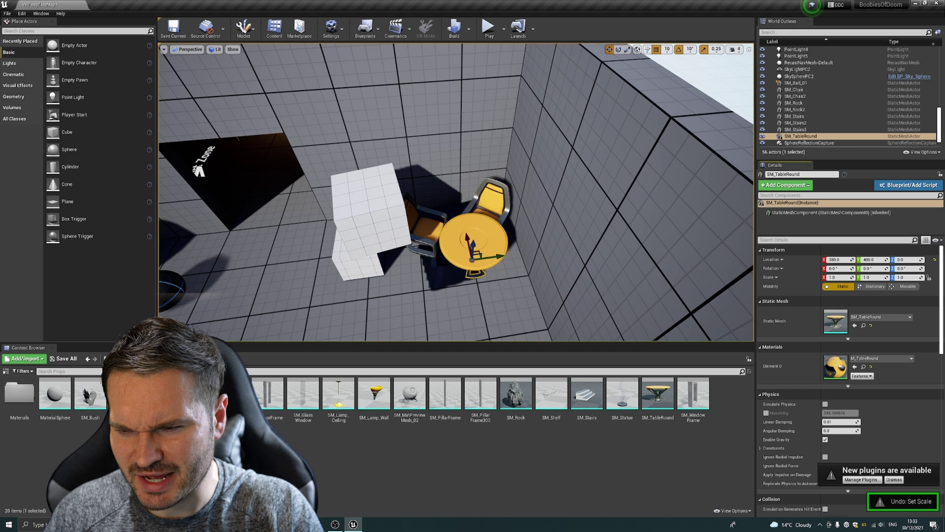
# Place the SM_Door mesh on the floor in front of the table and chairs, at about X 220, Y 410.
pyautogui.moveTo(456, 192); pyautogui.dragTo(443, 175)
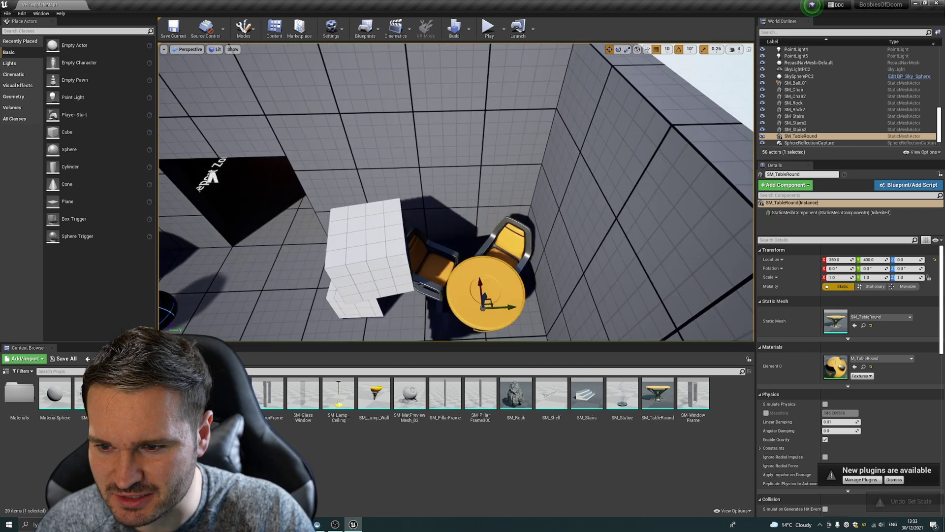
pyautogui.moveTo(443, 192); pyautogui.dragTo(404, 216, button='right')
pyautogui.moveTo(232, 394); pyautogui.dragTo(295, 452)
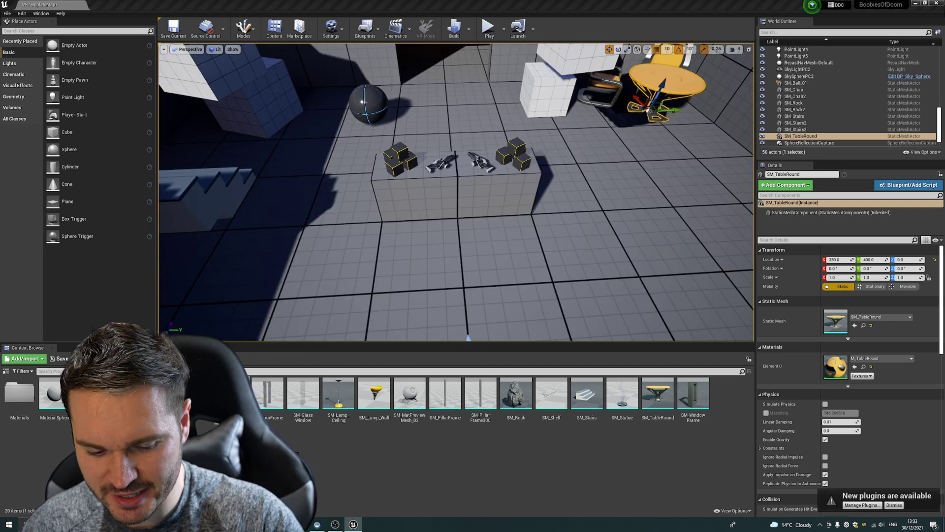
pyautogui.moveTo(456, 192); pyautogui.dragTo(497, 175, button='right')
pyautogui.moveTo(232, 399); pyautogui.dragTo(589, 186)
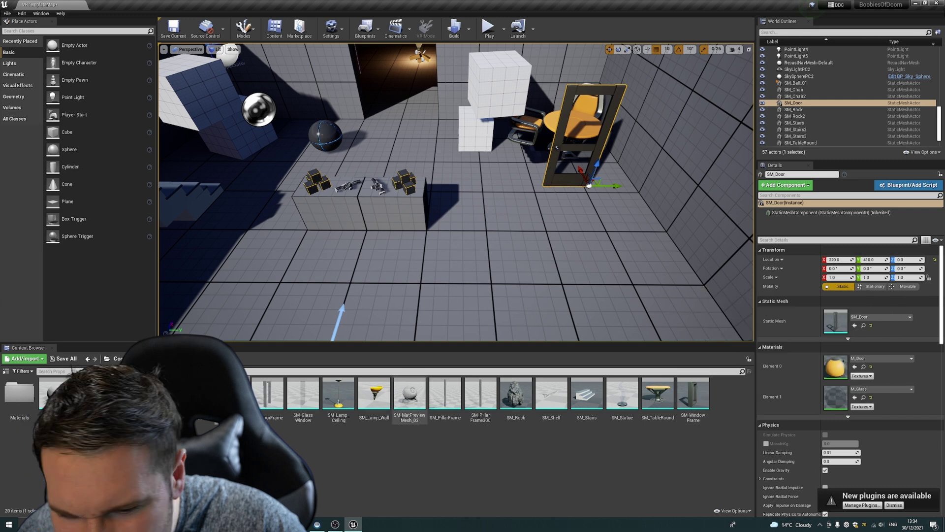
# Add a Shape_Plane mesh from the starter content Shapes folder to the floor between the door and the side wall.
pyautogui.click(88, 358)
pyautogui.doubleClick(309, 403)
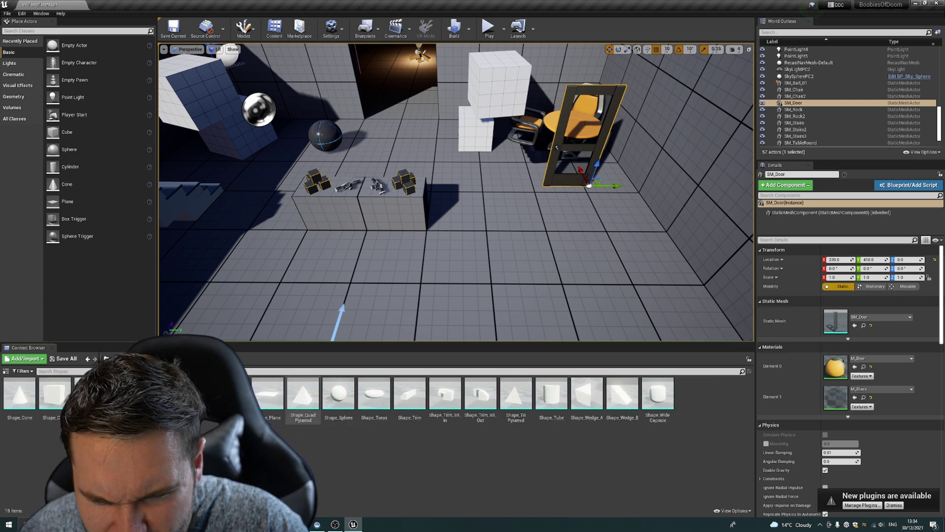
pyautogui.moveTo(268, 394); pyautogui.dragTo(610, 171)
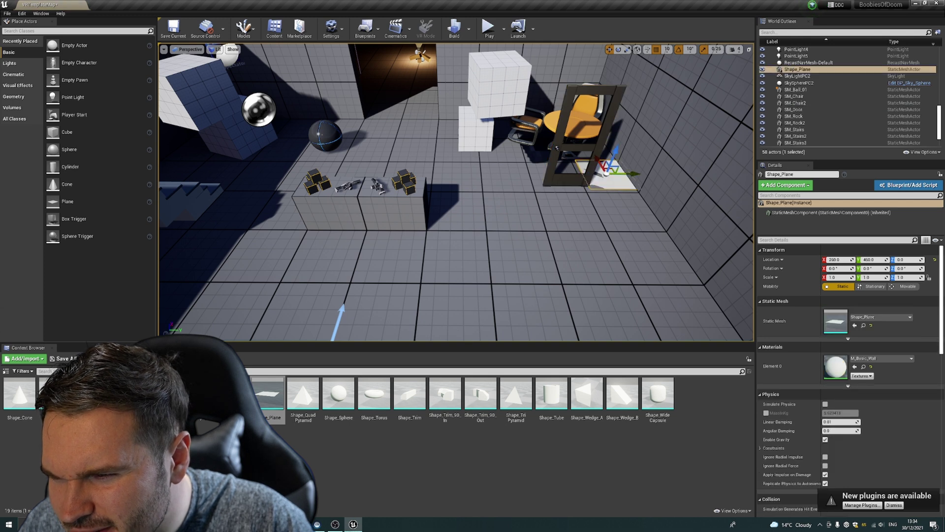
# Stand the plane upright beside the door by rotating it around Y, and stretch it along X to about the door's height.
pyautogui.moveTo(868, 268); pyautogui.dragTo(918, 269)
pyautogui.moveTo(616, 161); pyautogui.dragTo(646, 168)
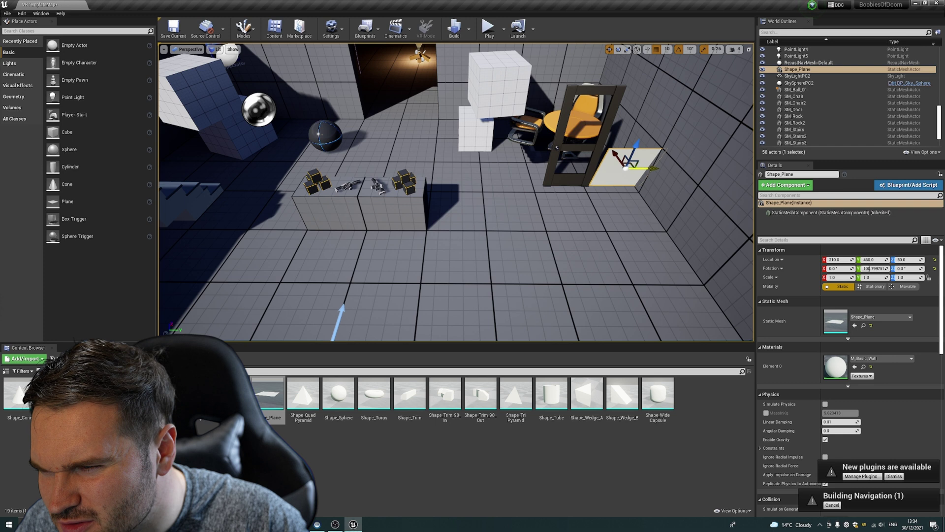
pyautogui.moveTo(873, 277); pyautogui.dragTo(867, 268)
pyautogui.moveTo(456, 207); pyautogui.dragTo(453, 192)
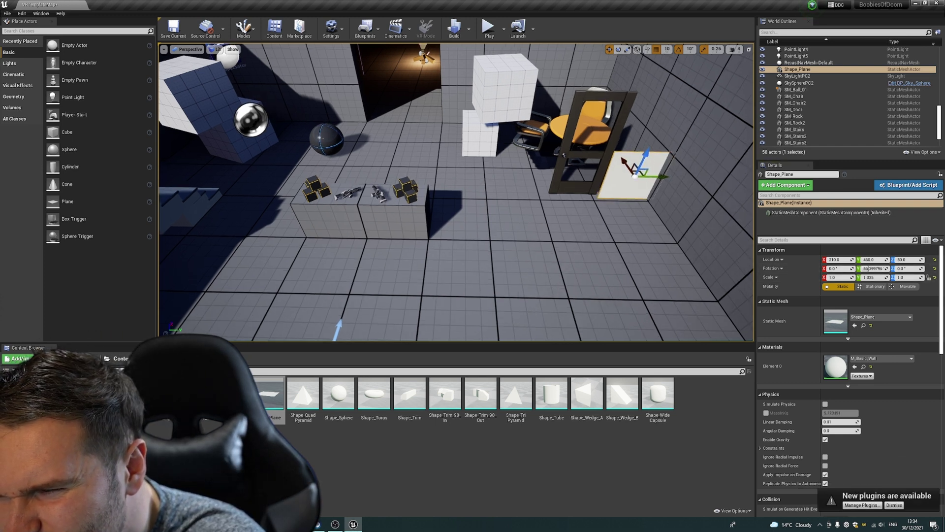
pyautogui.moveTo(627, 166); pyautogui.dragTo(625, 162)
pyautogui.moveTo(838, 277); pyautogui.dragTo(866, 278)
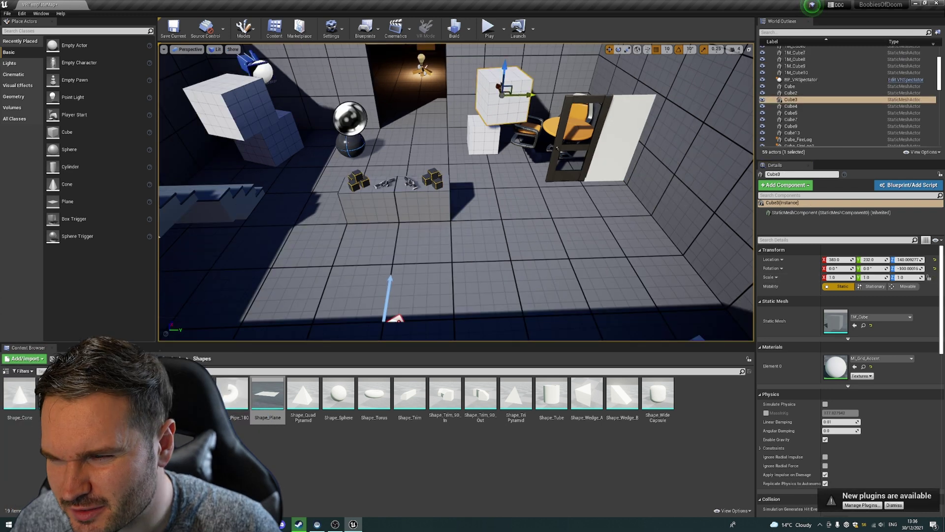
# Undo the accidental changes to the white cube near the table and chairs.
pyautogui.moveTo(908, 259); pyautogui.dragTo(916, 259)
pyautogui.hotkey('ctrl', 'z')
pyautogui.hotkey('ctrl', 'z')
pyautogui.hotkey('ctrl', 'z')
pyautogui.hotkey('ctrl', 'z')
pyautogui.hotkey('ctrl', 'z')
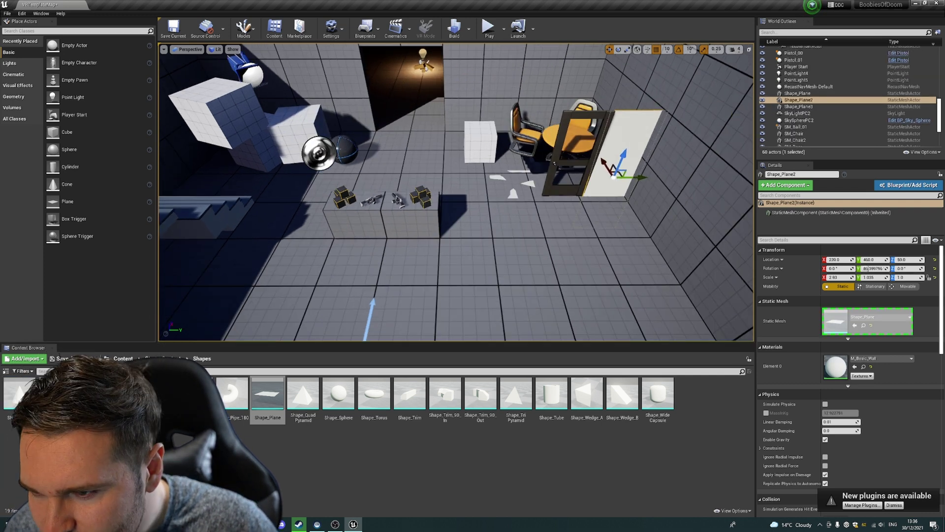
# Stand the plane lying beside the door upright with a Y rotation of 90°, and stretch its X scale to about 2.89.
pyautogui.moveTo(517, 185); pyautogui.dragTo(515, 181)
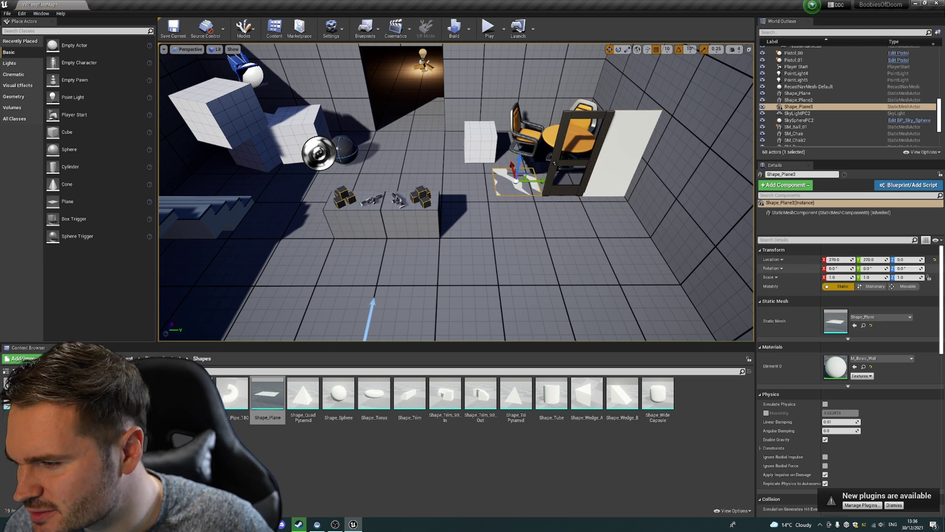
pyautogui.moveTo(869, 268)
pyautogui.mouseDown()
pyautogui.moveTo(882, 269)
pyautogui.moveTo(870, 268)
pyautogui.mouseUp()
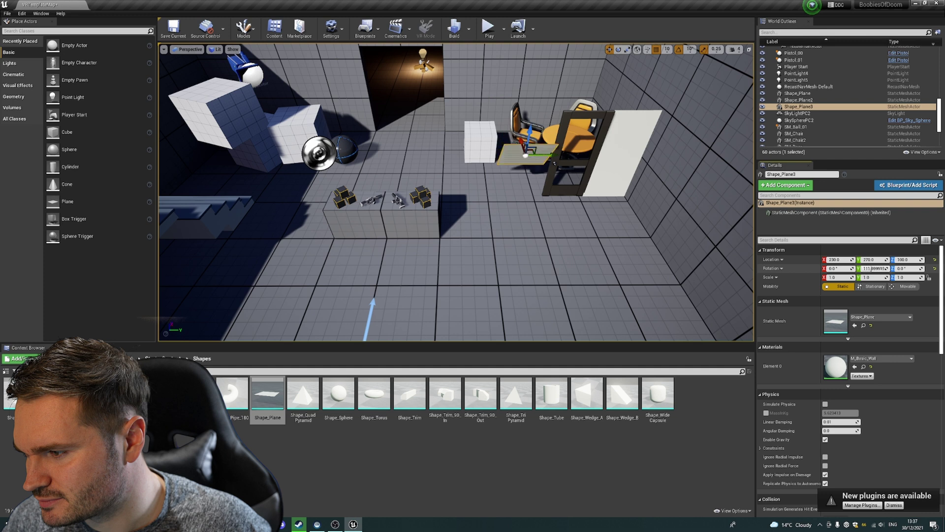
pyautogui.moveTo(870, 268); pyautogui.dragTo(874, 269)
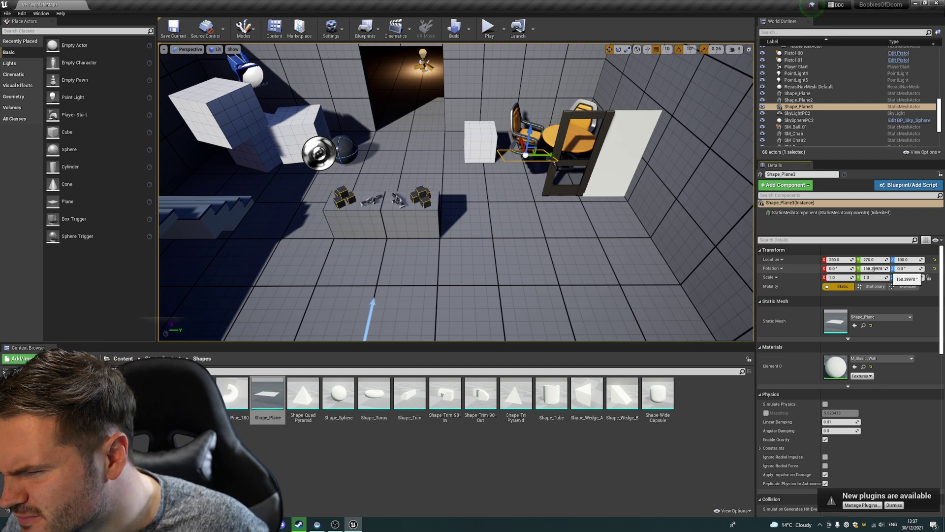
pyautogui.click(874, 269)
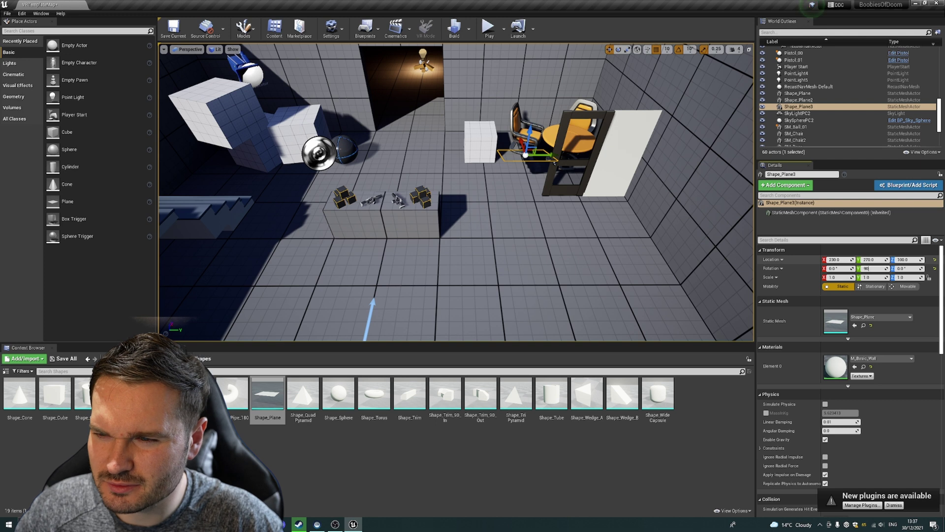
pyautogui.write('90')
pyautogui.press('Return')
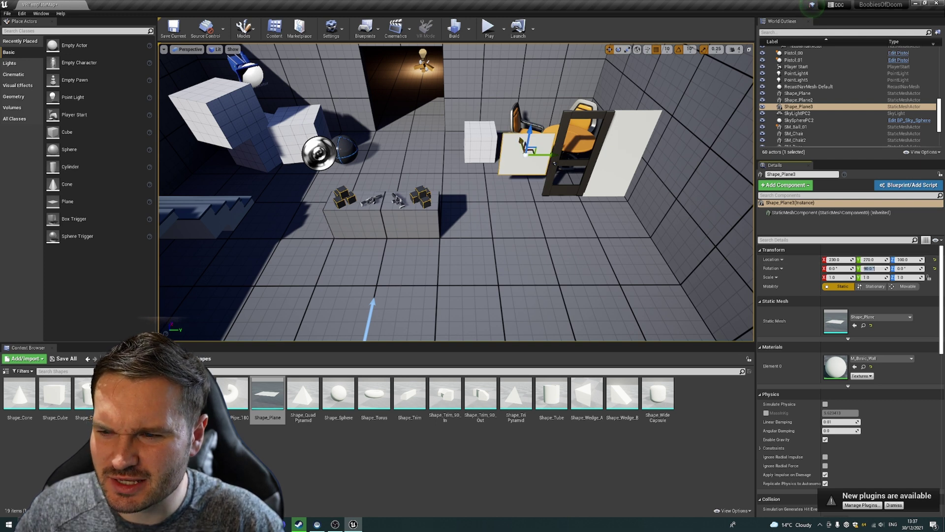
pyautogui.moveTo(523, 145); pyautogui.dragTo(524, 165)
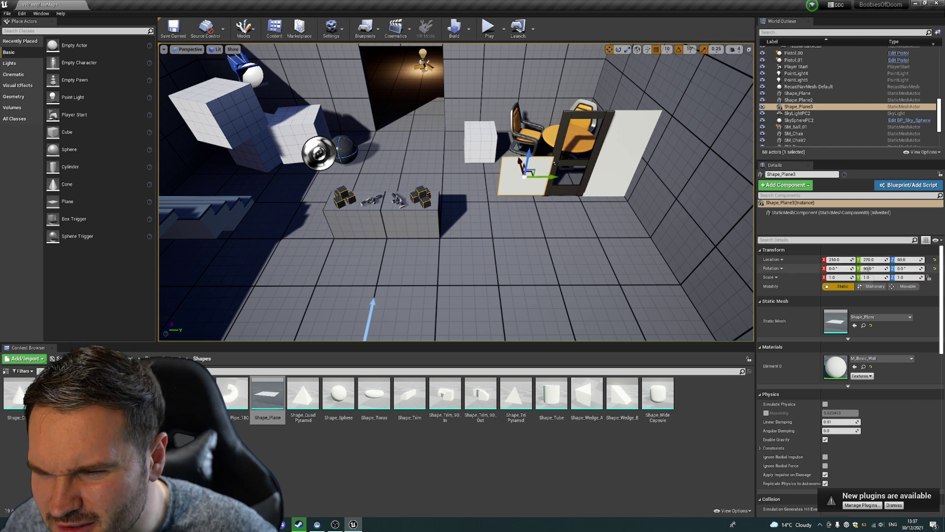
pyautogui.moveTo(842, 277); pyautogui.dragTo(887, 268)
# Pull the wall plane between the door and the room's side wall out along X, and delete the duplicate plane behind it.
pyautogui.click(595, 231)
pyautogui.moveTo(596, 232); pyautogui.dragTo(690, 231, button='right')
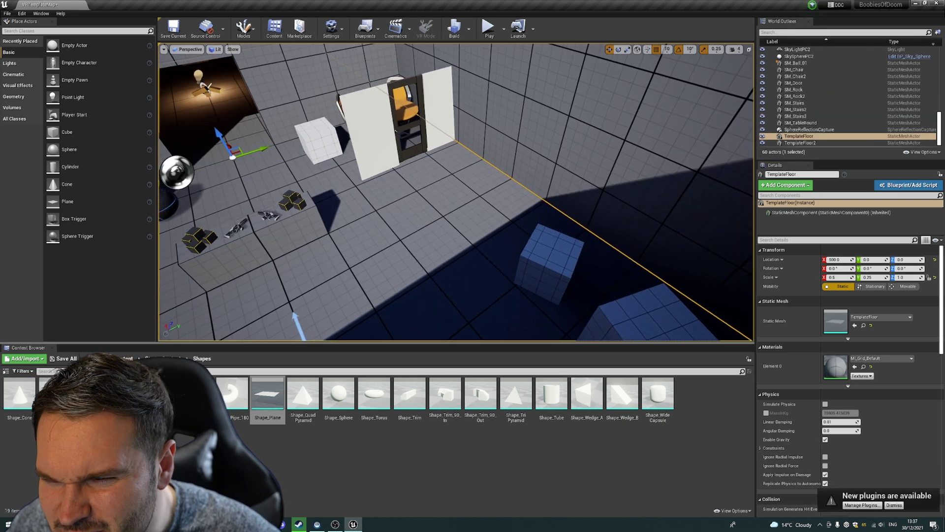
pyautogui.moveTo(429, 129); pyautogui.dragTo(488, 137)
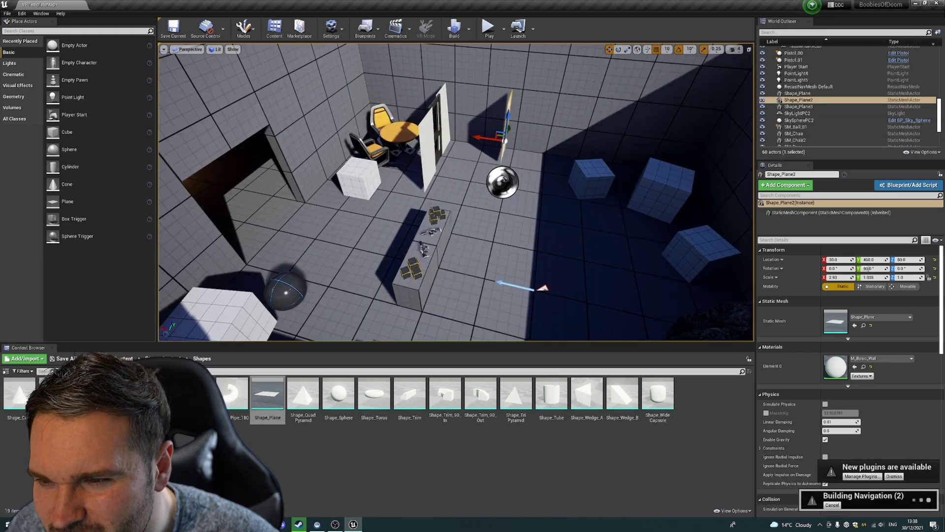
pyautogui.click(446, 117)
pyautogui.press('Delete')
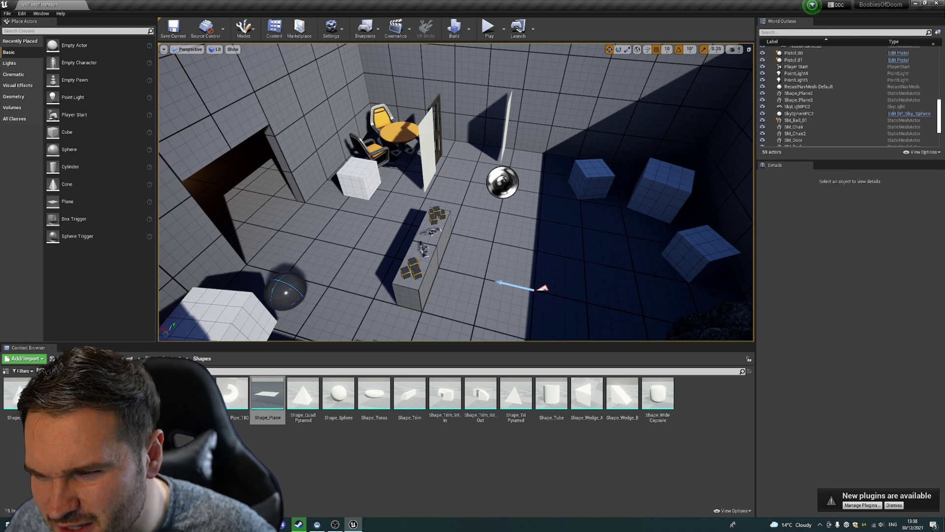
# Move both wall planes along X into line with the door, at X 220.
pyautogui.moveTo(470, 124); pyautogui.dragTo(505, 123, button='right')
pyautogui.click(471, 118)
pyautogui.moveTo(450, 127); pyautogui.dragTo(396, 132)
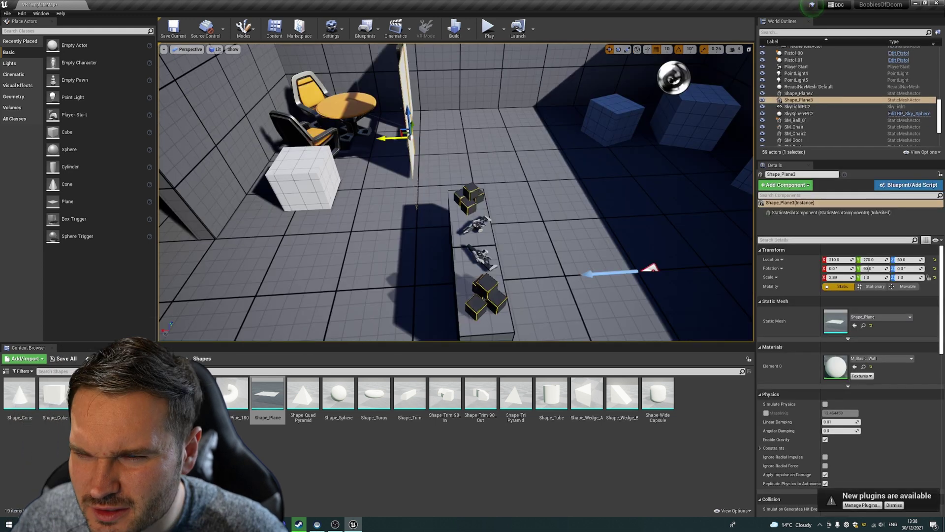
pyautogui.moveTo(387, 139); pyautogui.dragTo(382, 139)
pyautogui.click(383, 148)
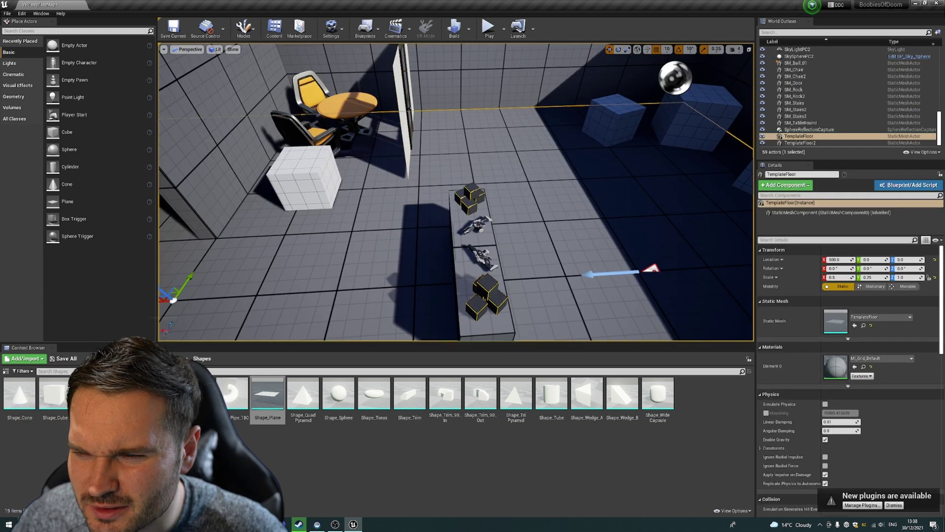
# Apply CubeMaterial to the free-standing wall plane beside the door and M_Basic_Floor to the wall plane on the door's other side.
pyautogui.moveTo(383, 148)
pyautogui.mouseDown(button='right')
pyautogui.moveTo(340, 147)
pyautogui.moveTo(364, 148)
pyautogui.mouseUp(button='right')
pyautogui.doubleClick(485, 188)
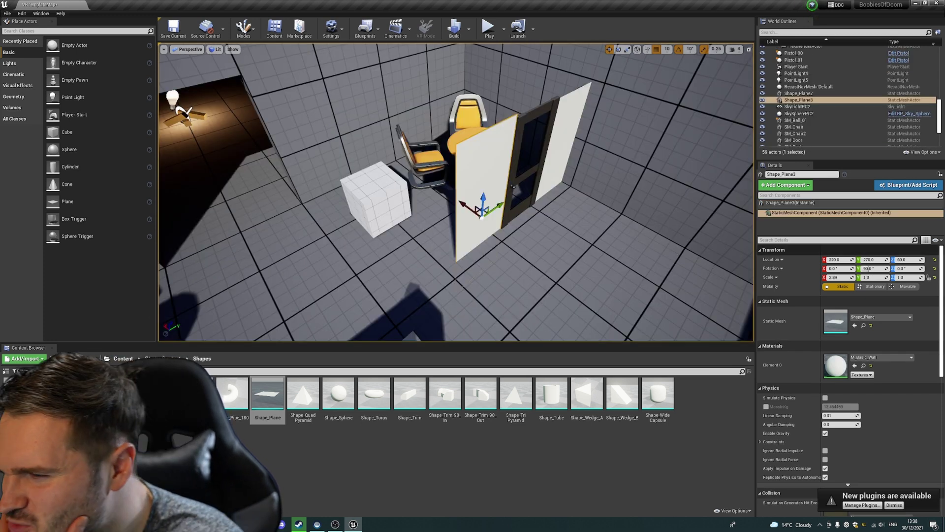
pyautogui.click(882, 357)
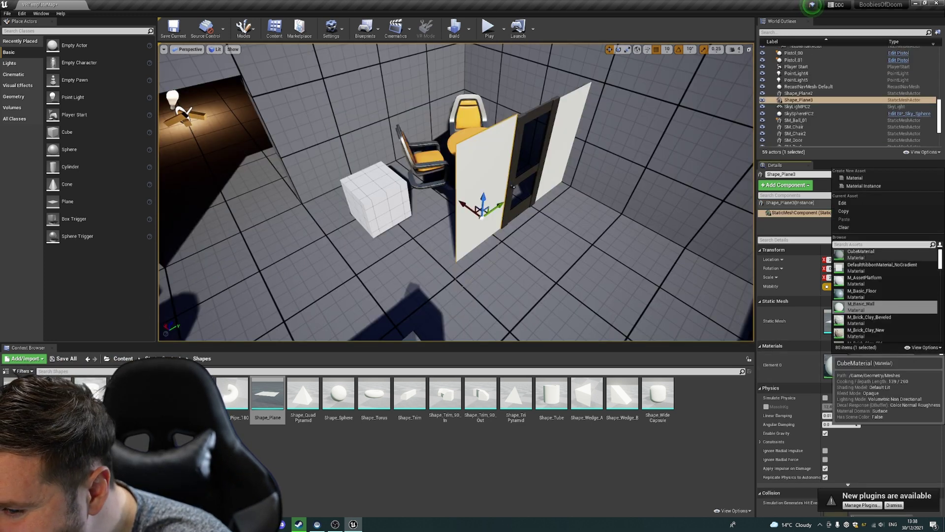
pyautogui.click(867, 254)
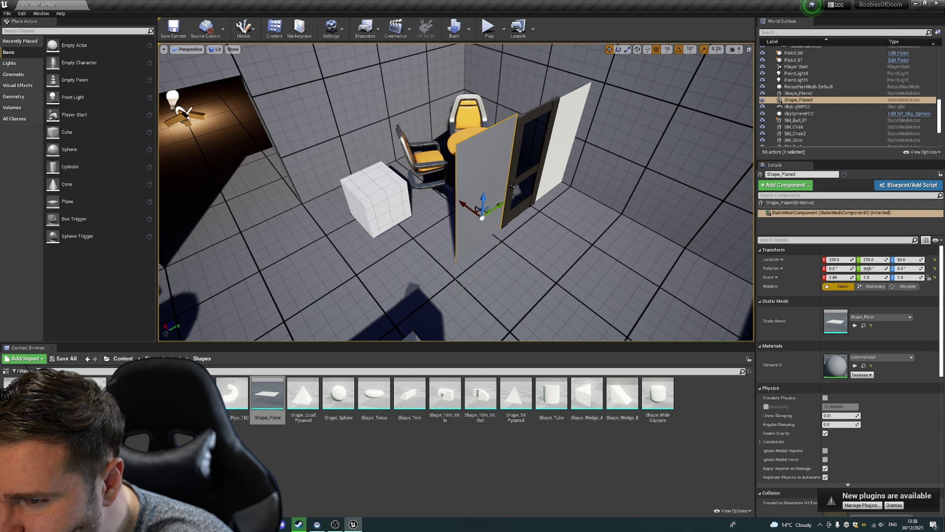
pyautogui.click(566, 138)
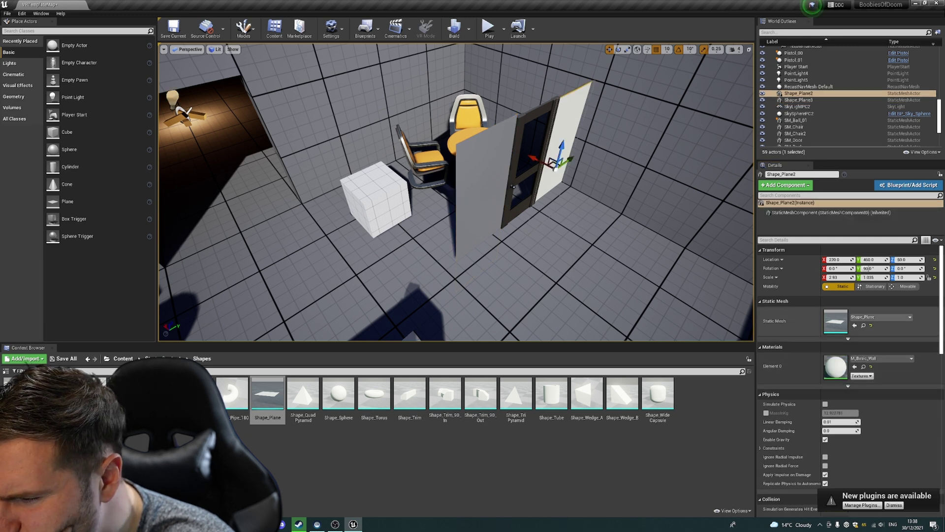
pyautogui.click(881, 358)
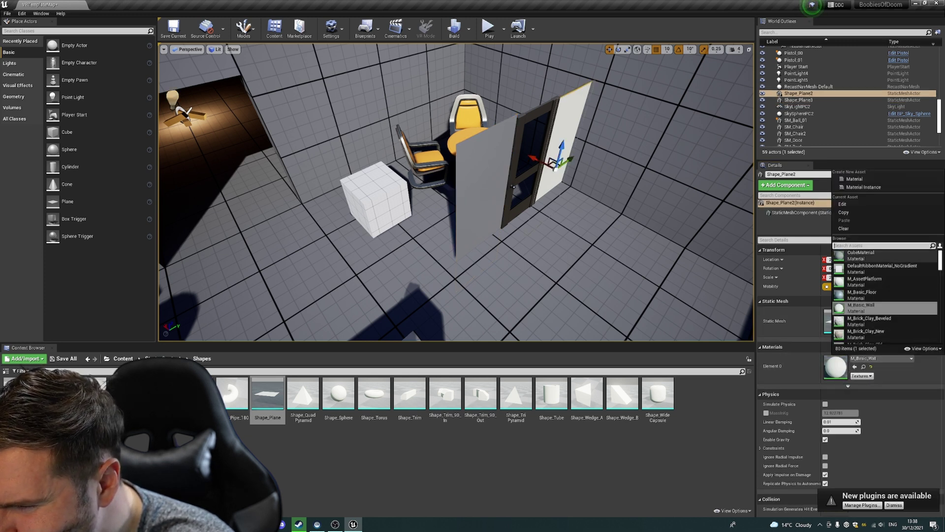
pyautogui.click(867, 295)
# Move the white cube beside the table and chairs away across the floor to clear space for a side wall.
pyautogui.click(357, 197)
pyautogui.moveTo(357, 197); pyautogui.dragTo(370, 197, button='right')
pyautogui.moveTo(344, 194); pyautogui.dragTo(285, 232)
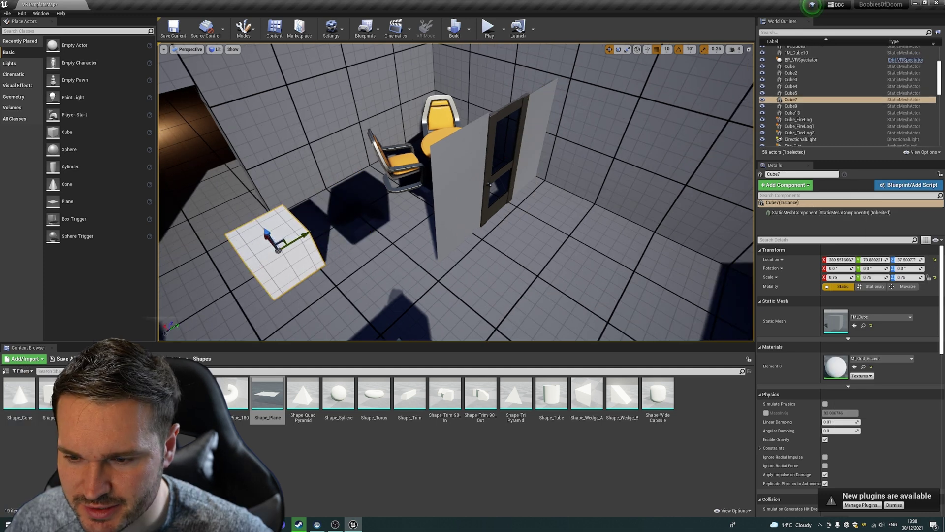
# Add another Shape_Plane on the floor at the free end of the front wall, and set its Y and Z rotations to 90°.
pyautogui.moveTo(267, 394); pyautogui.dragTo(417, 224)
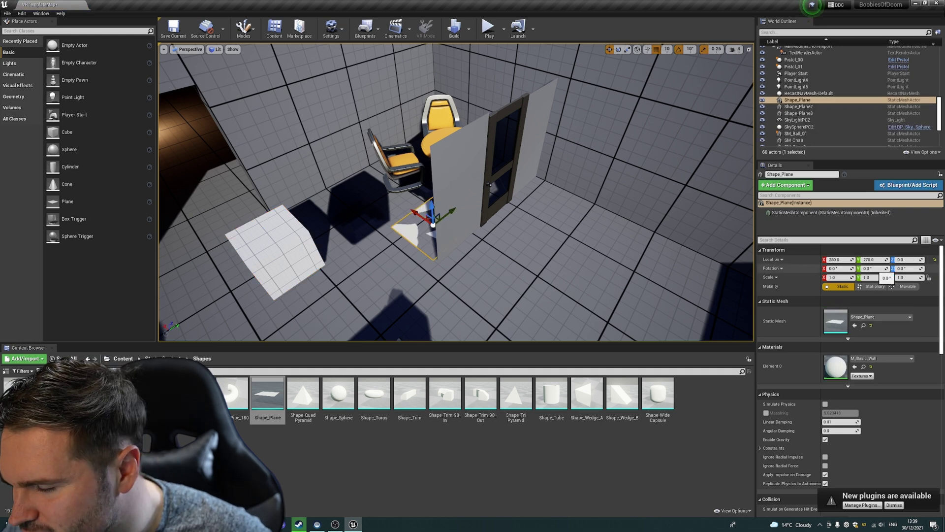
pyautogui.click(874, 268)
pyautogui.write('90')
pyautogui.press('Return')
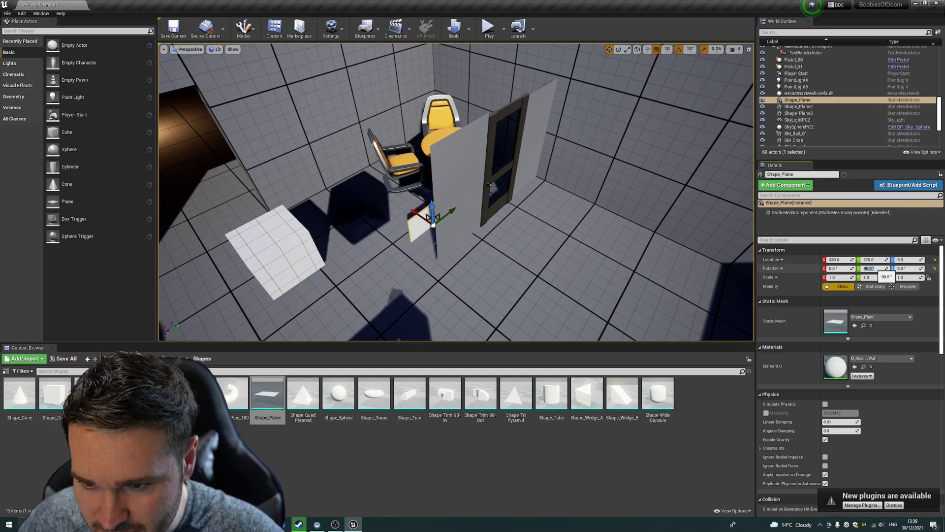
pyautogui.moveTo(903, 269); pyautogui.dragTo(909, 269)
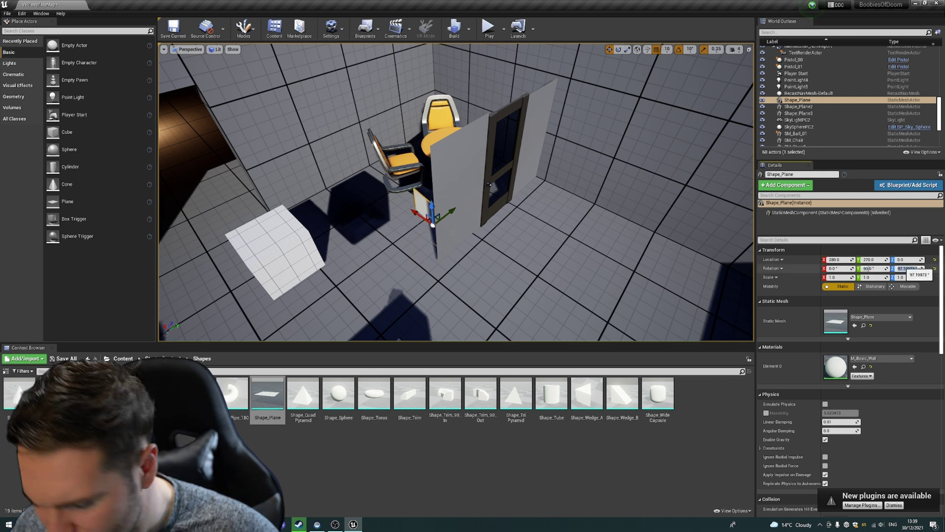
pyautogui.write('90')
pyautogui.press('Return')
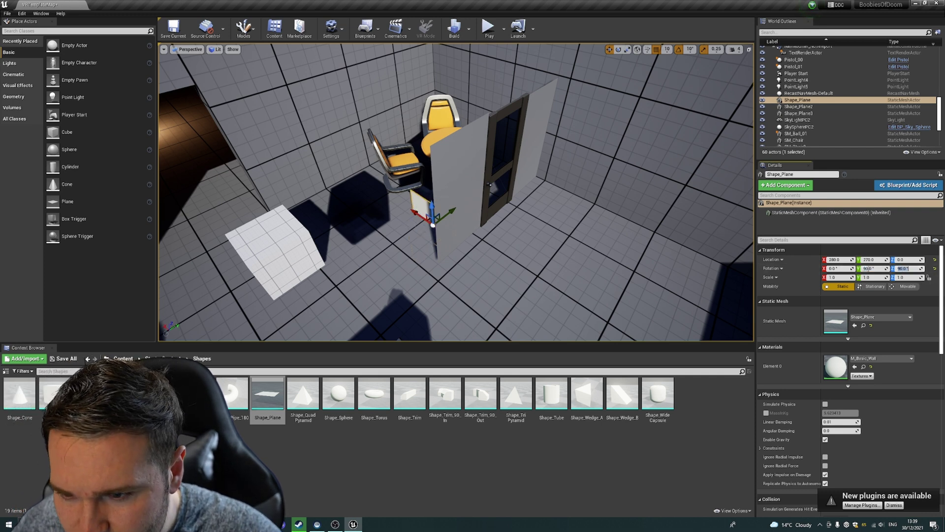
# Place the new plane against the front wall's end at X 370, Z 100, and scale it to door height and about 2.79 along Y.
pyautogui.moveTo(440, 217); pyautogui.dragTo(427, 235)
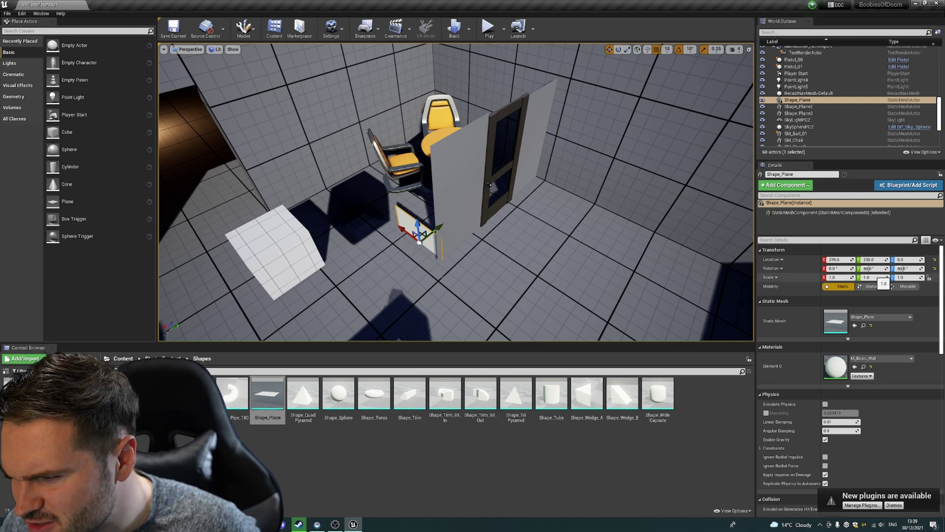
pyautogui.moveTo(870, 277); pyautogui.dragTo(897, 277)
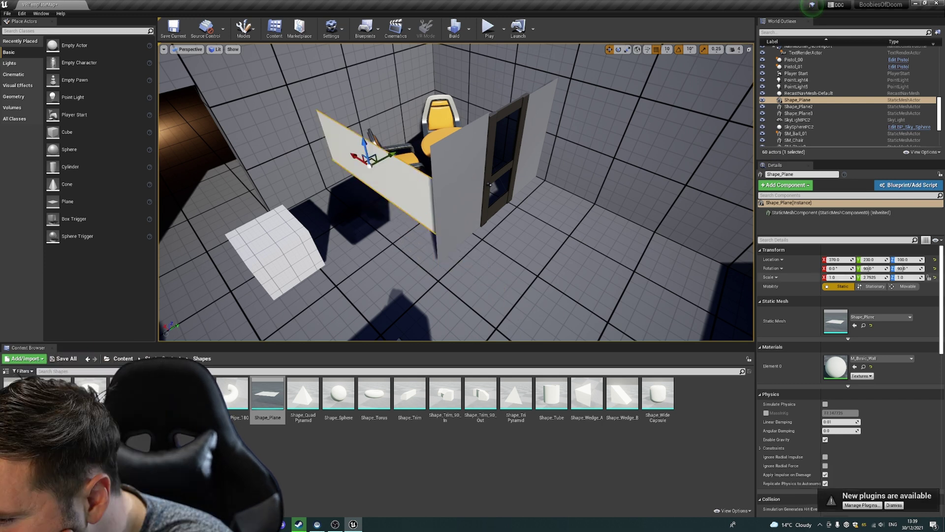
pyautogui.moveTo(847, 278); pyautogui.dragTo(867, 277)
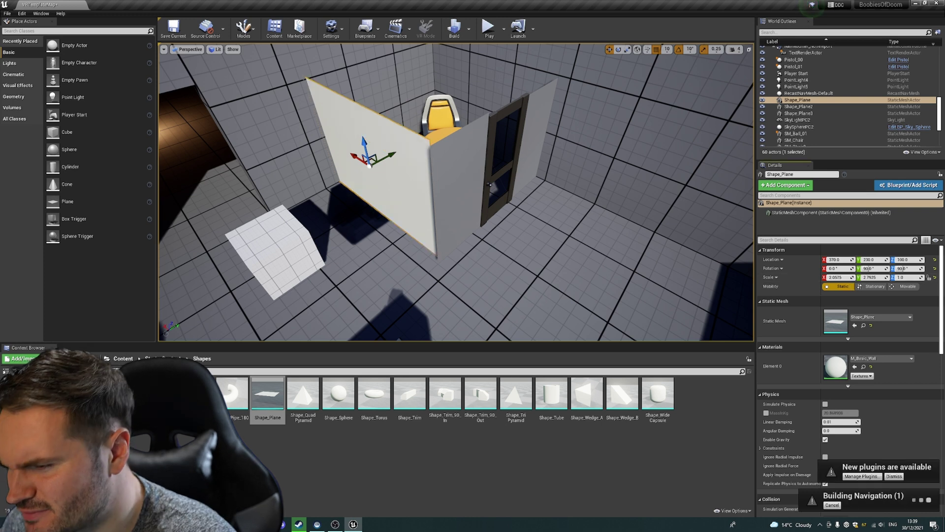
# Build the level with the finished door and wall enclosure.
pyautogui.click(541, 256)
pyautogui.press('s')
pyautogui.moveTo(542, 256); pyautogui.dragTo(503, 261, button='right')
pyautogui.press('s')
pyautogui.press('w')
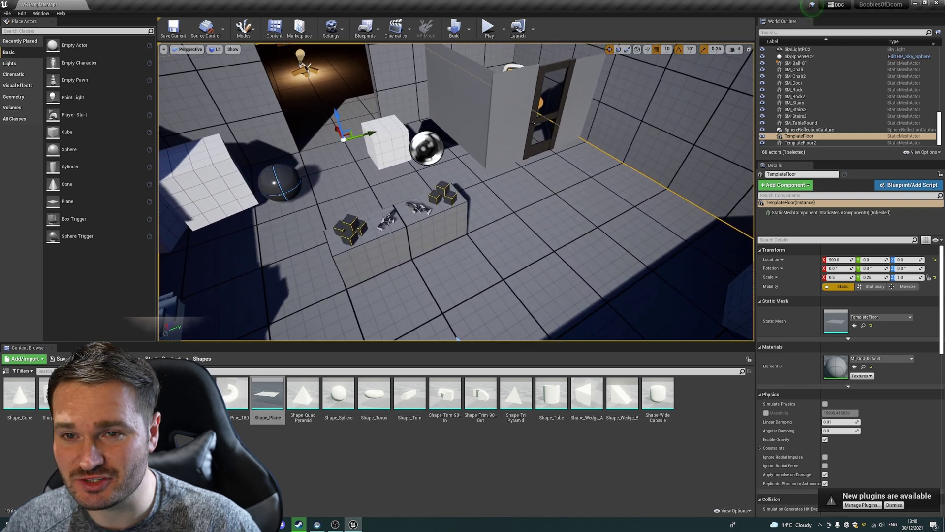
pyautogui.moveTo(502, 261); pyautogui.dragTo(474, 258)
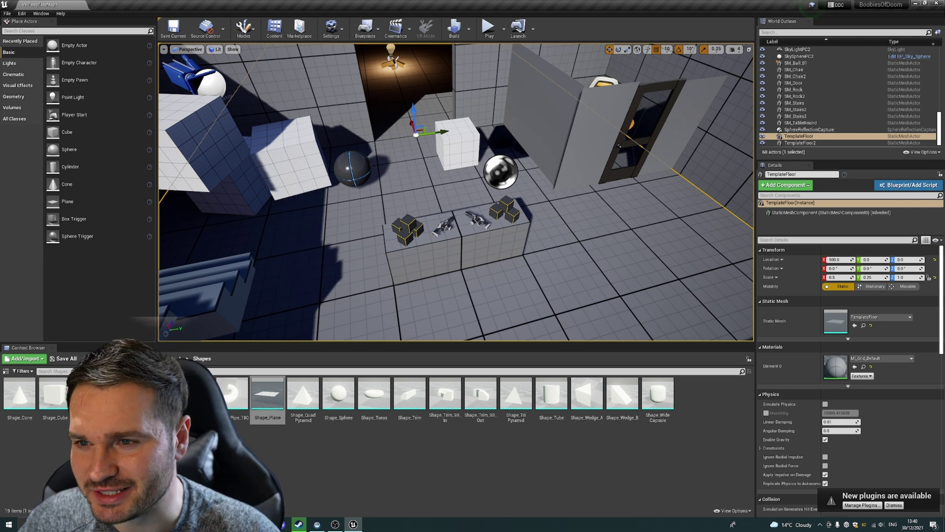
pyautogui.click(454, 27)
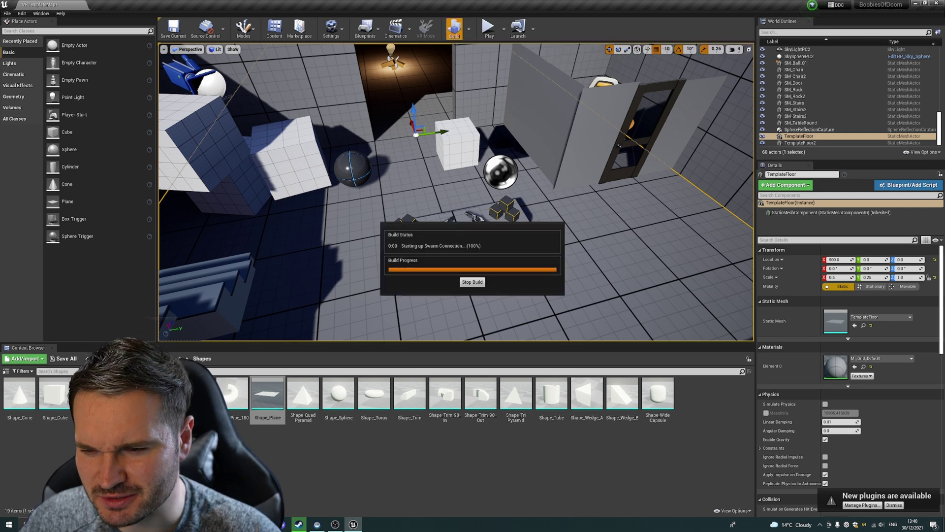
pyautogui.click(515, 327)
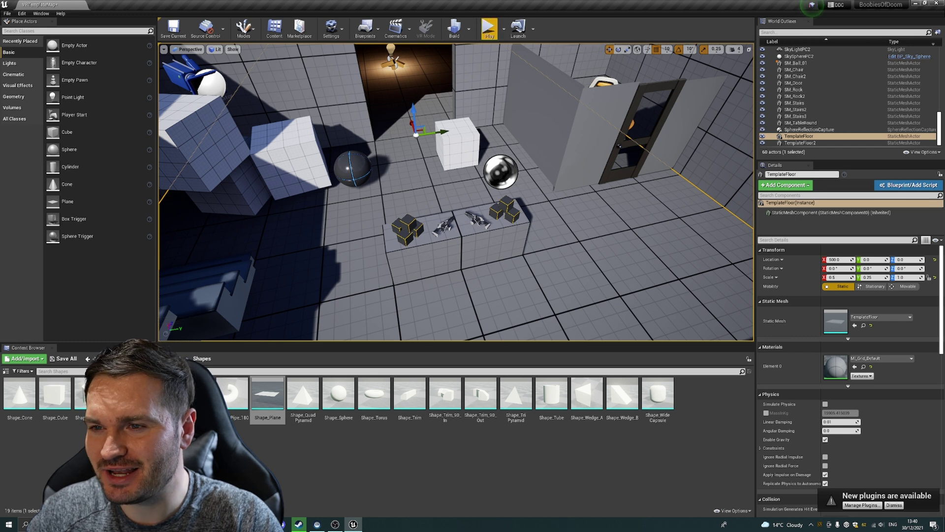
# Play the level briefly in the viewport, stop it, and launch it in VR Preview.
pyautogui.click(489, 29)
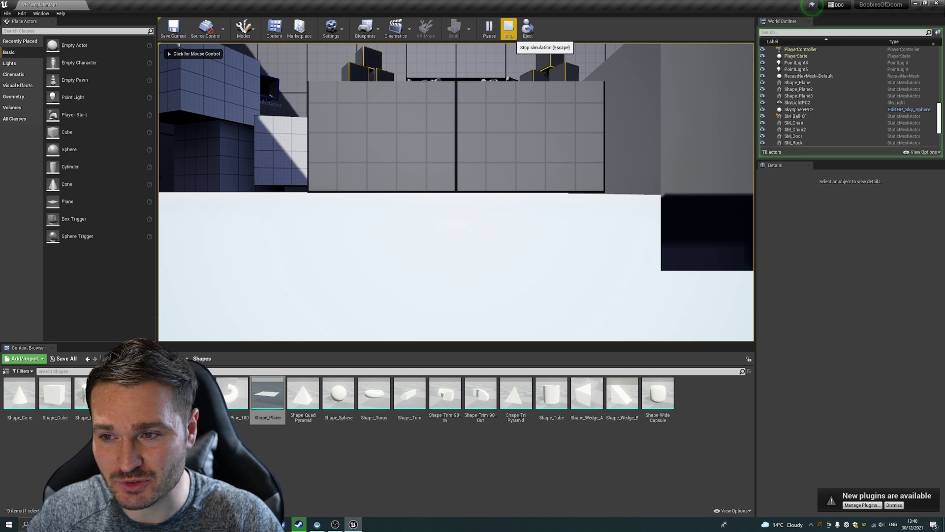
pyautogui.click(508, 28)
pyautogui.click(503, 28)
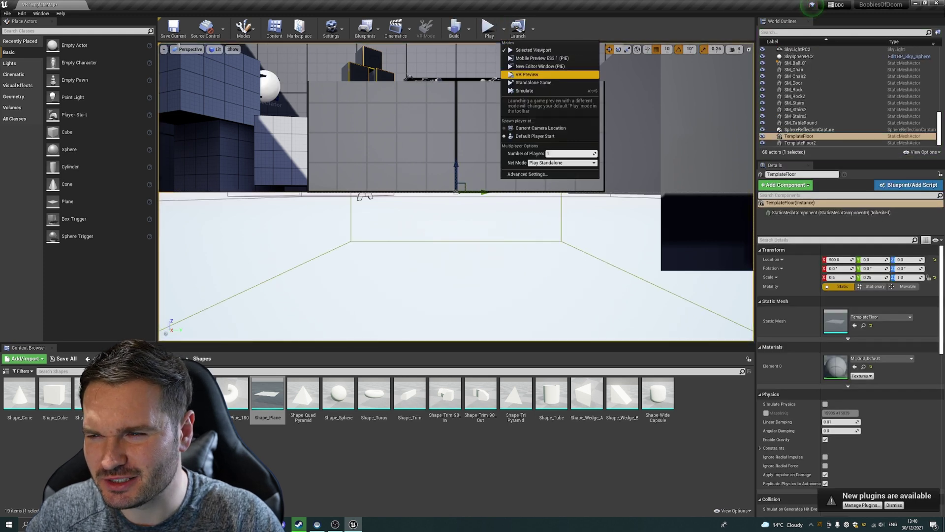
pyautogui.click(531, 74)
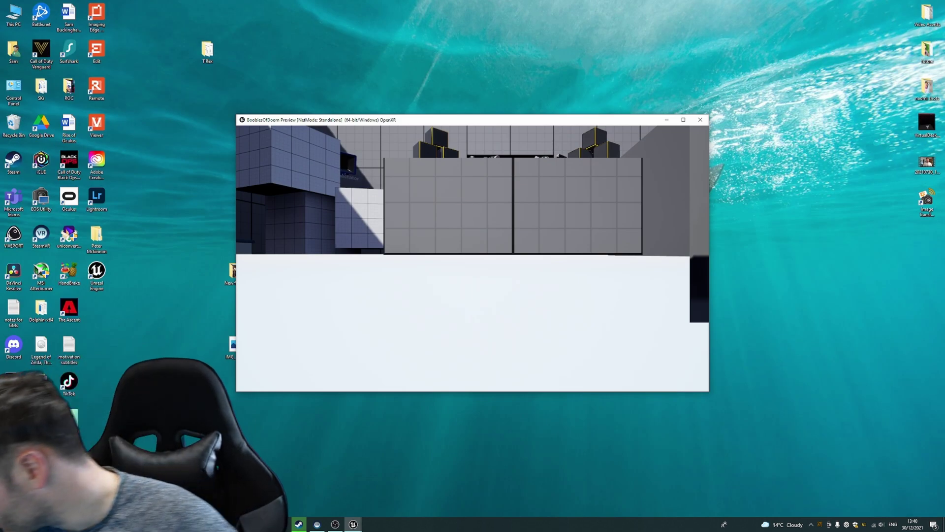